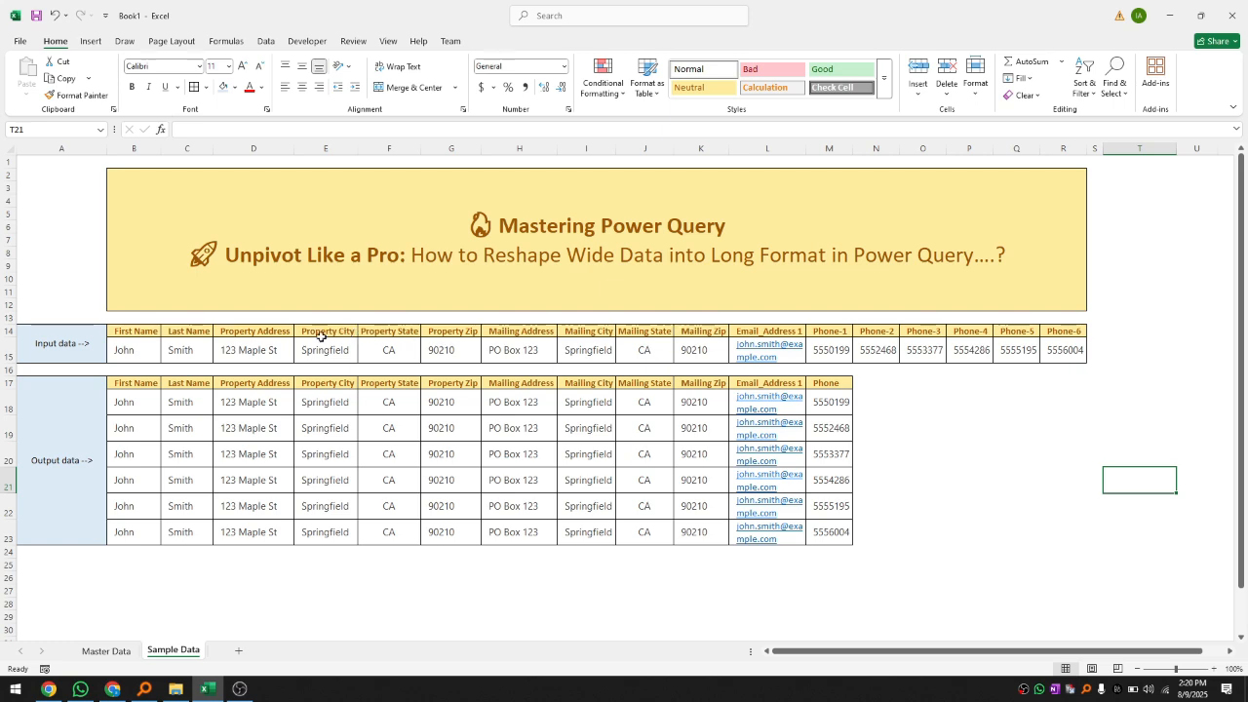
# Step: Examine the input row and long-format output table in Sample Data, and the full wide table in Master Data
pyautogui.moveTo(134, 331); pyautogui.dragTo(1068, 340)
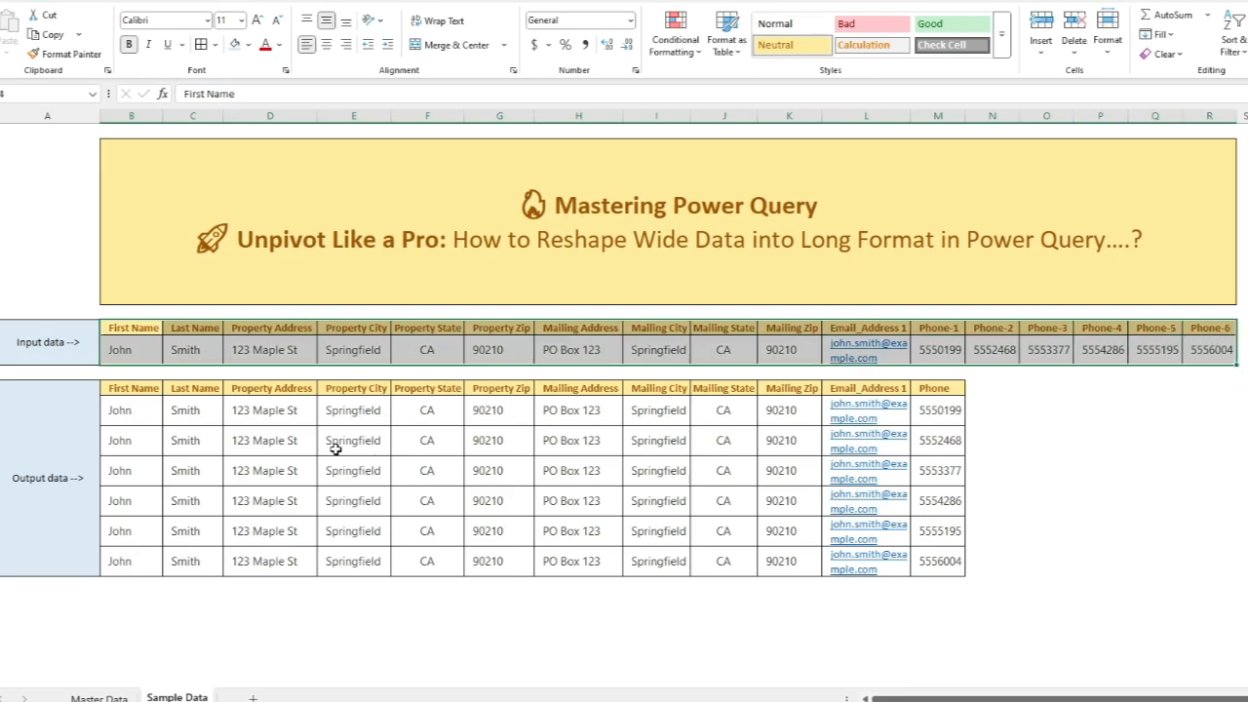
pyautogui.click(123, 387)
pyautogui.moveTo(123, 387); pyautogui.dragTo(918, 568)
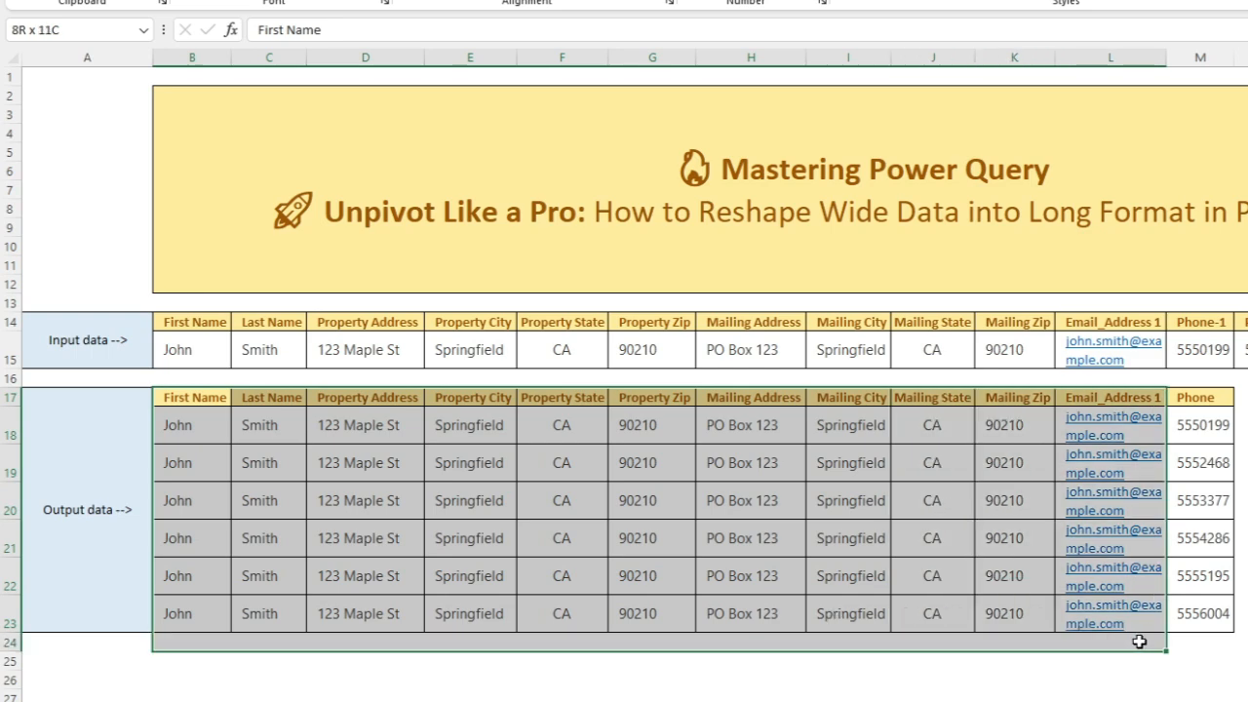
pyautogui.moveTo(1176, 622); pyautogui.dragTo(1177, 624)
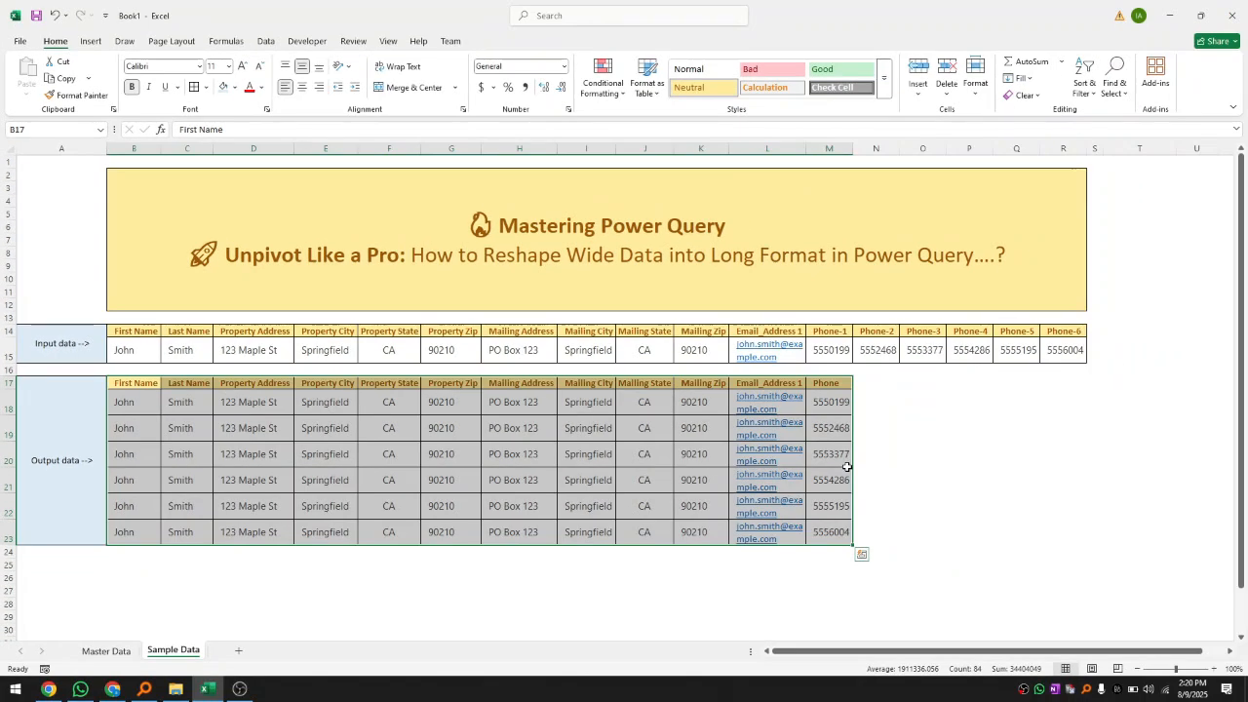
pyautogui.moveTo(49, 345); pyautogui.dragTo(1067, 349)
pyautogui.click(87, 438)
pyautogui.moveTo(88, 438); pyautogui.dragTo(845, 455)
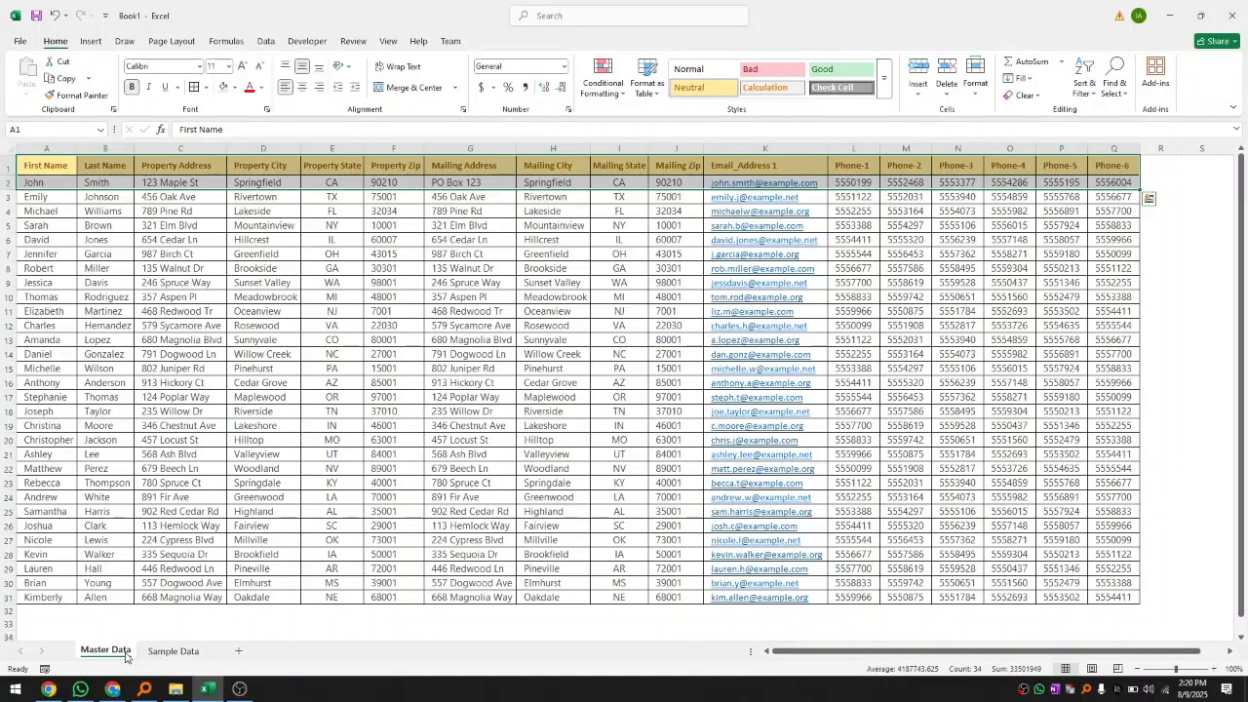
pyautogui.click(96, 268)
pyautogui.moveTo(46, 165); pyautogui.dragTo(1109, 597)
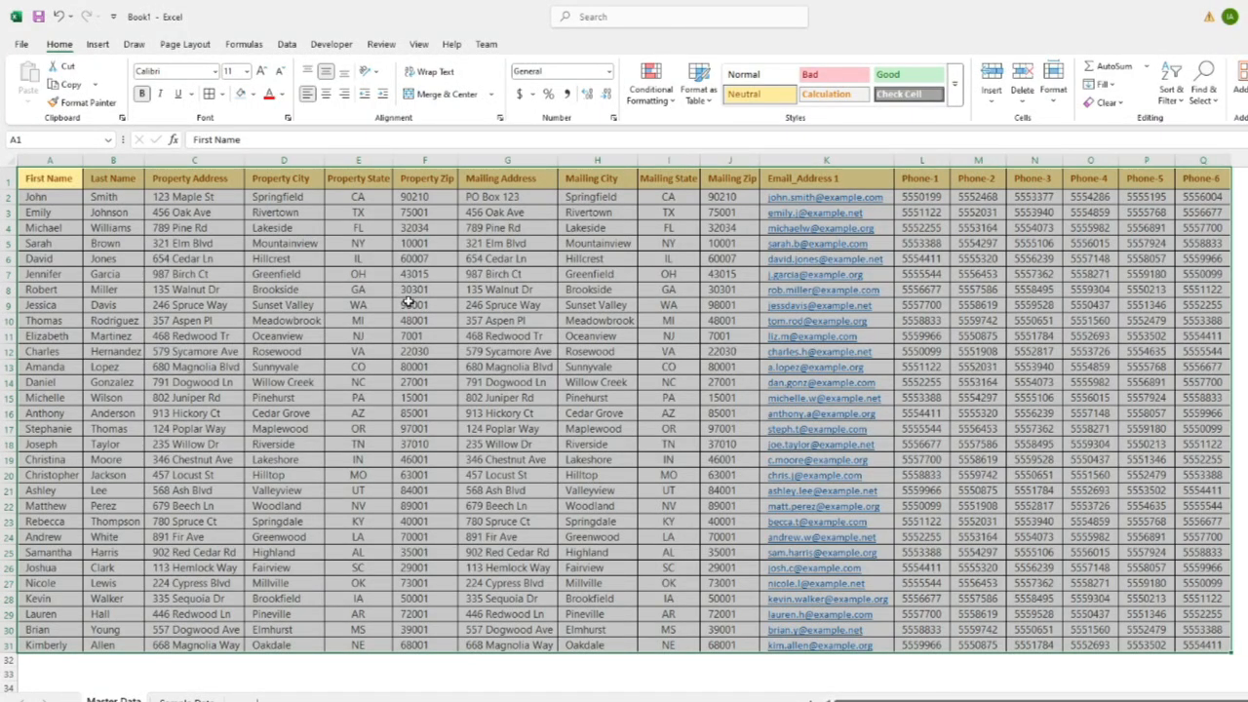
pyautogui.click(193, 223)
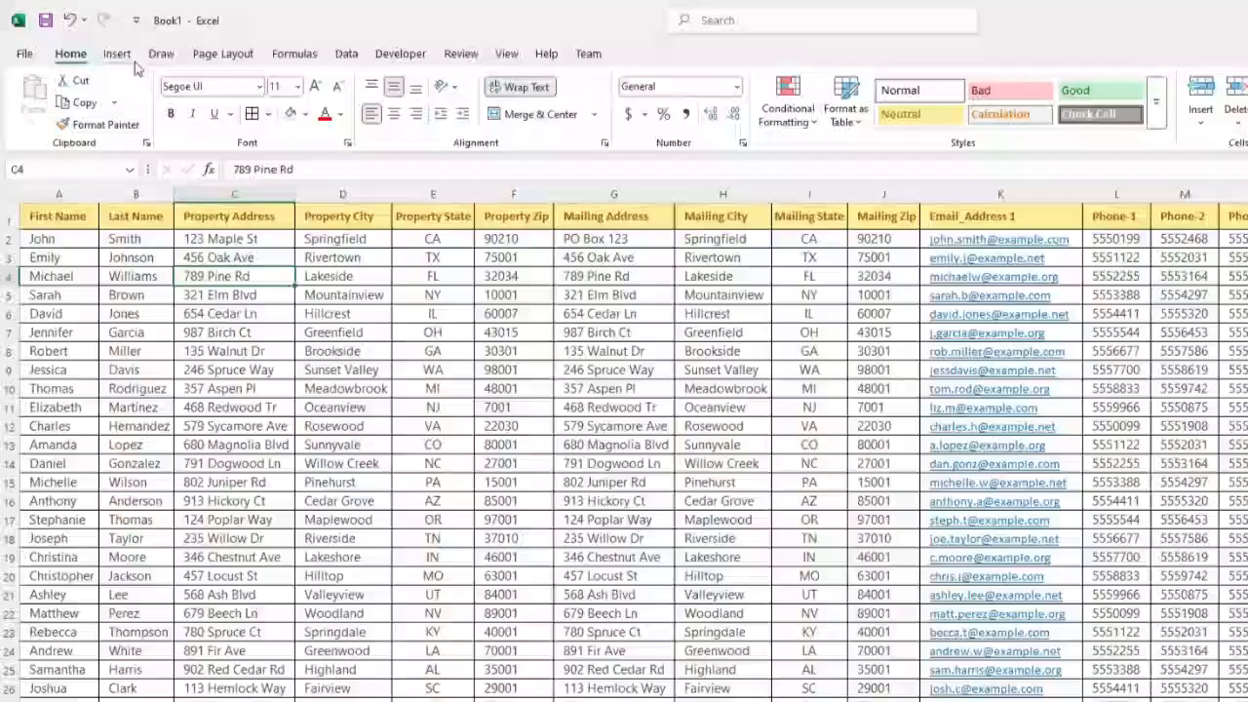
pyautogui.click(97, 44)
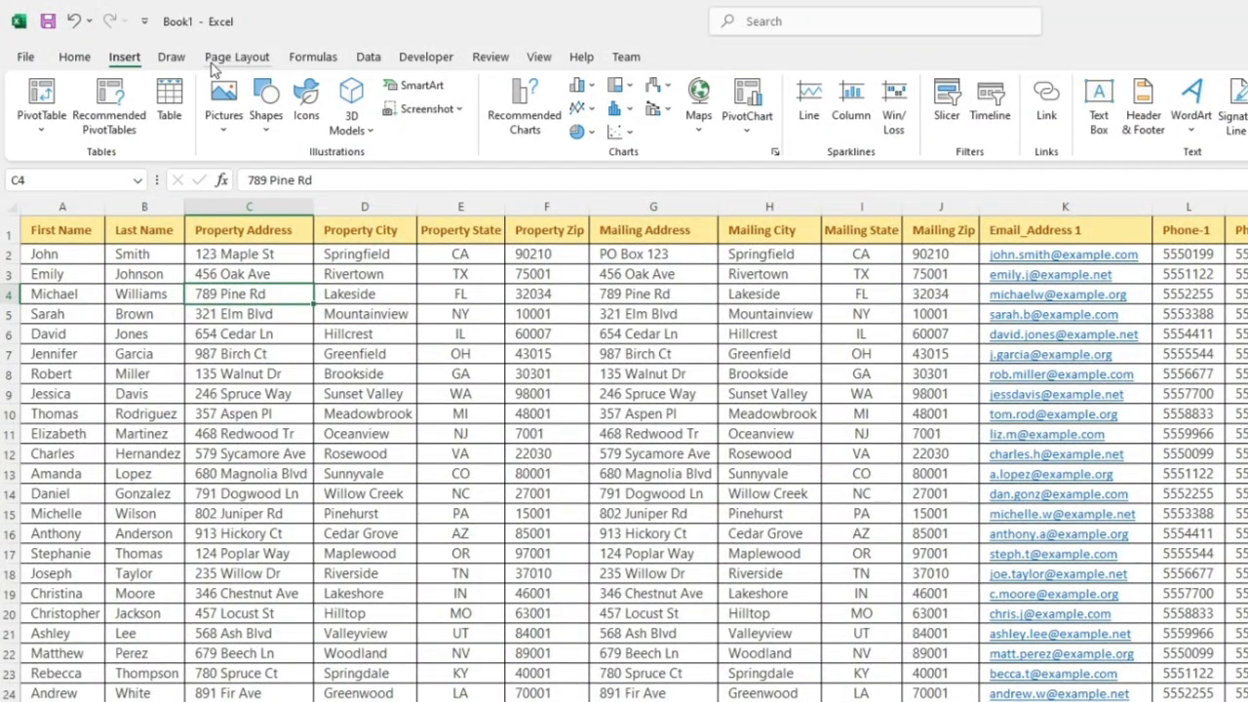
pyautogui.click(369, 58)
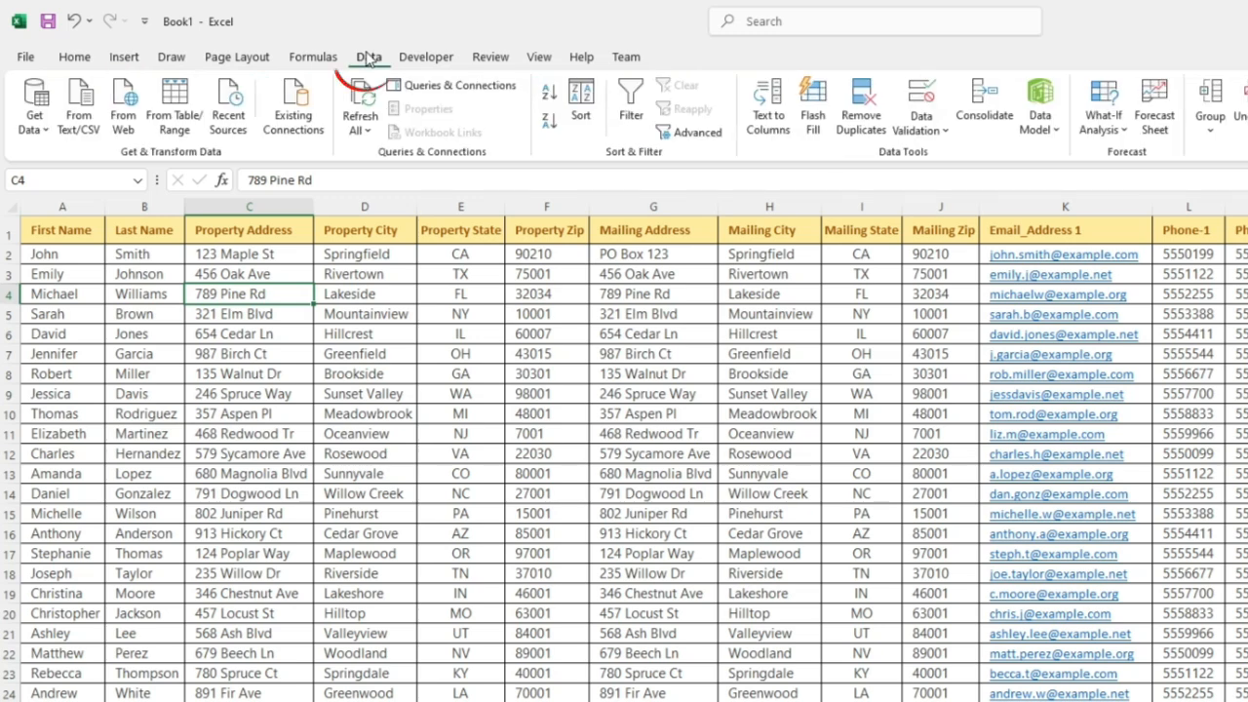
pyautogui.click(34, 107)
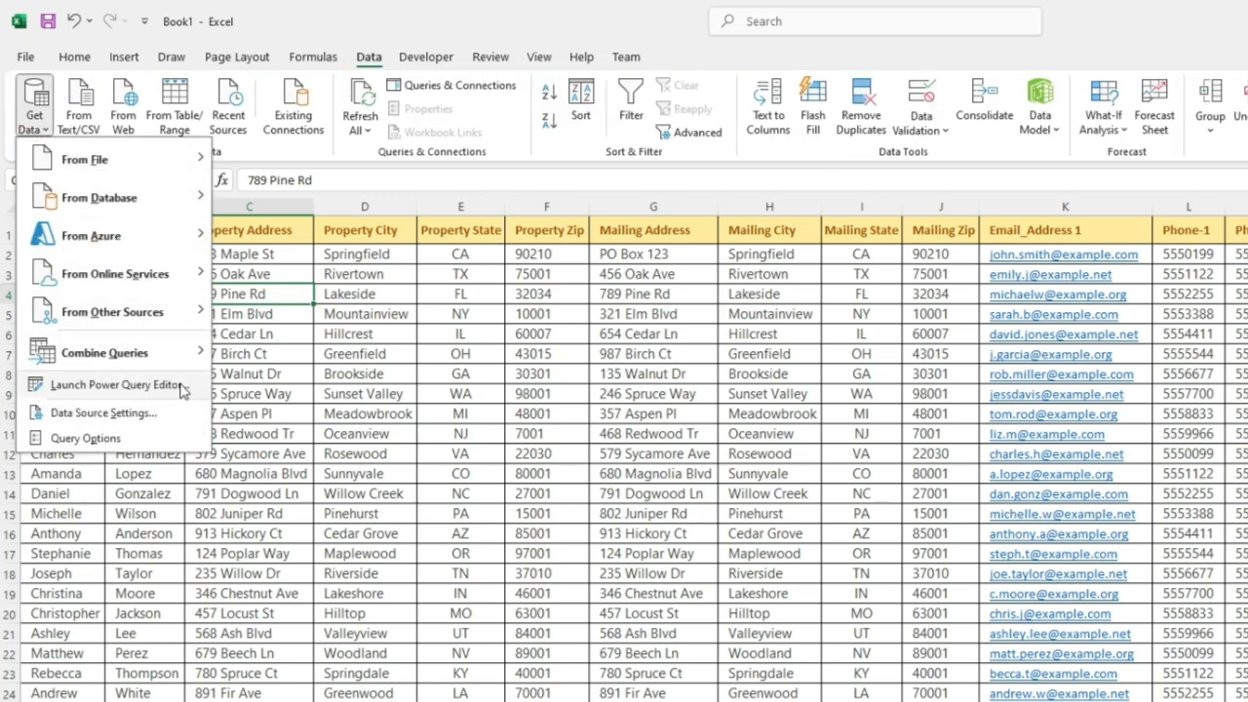
pyautogui.click(147, 387)
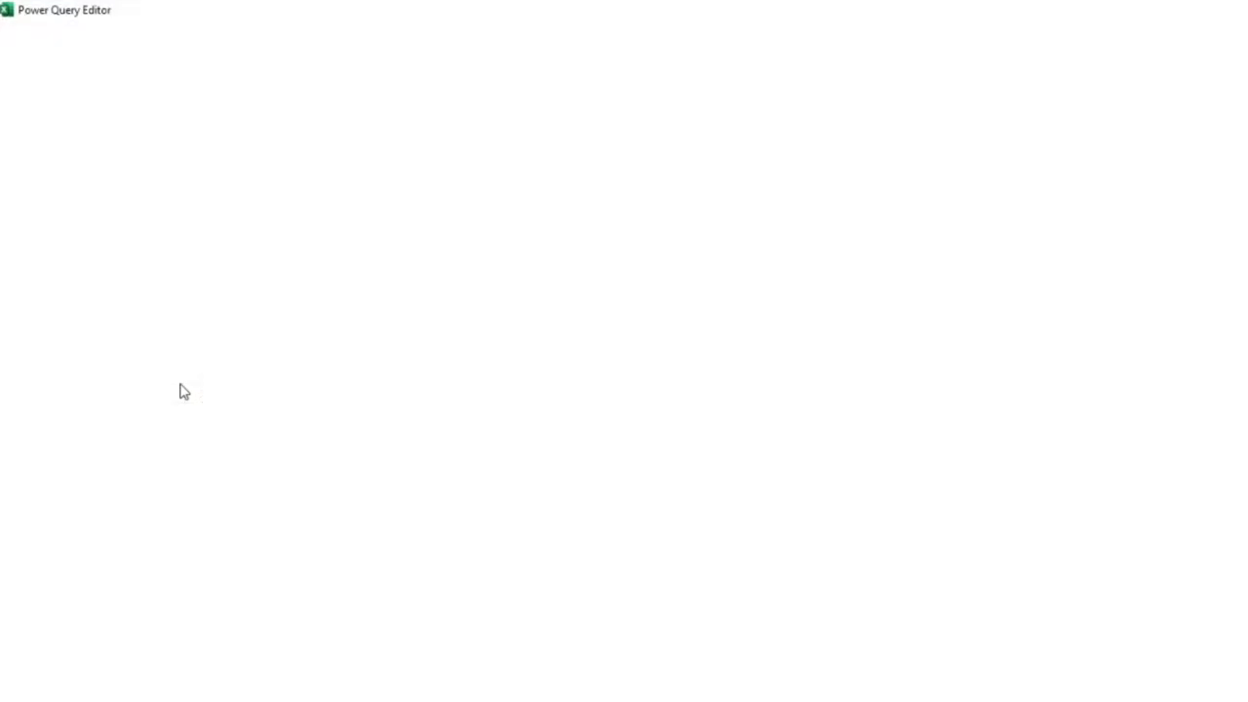
pyautogui.rightClick(107, 172)
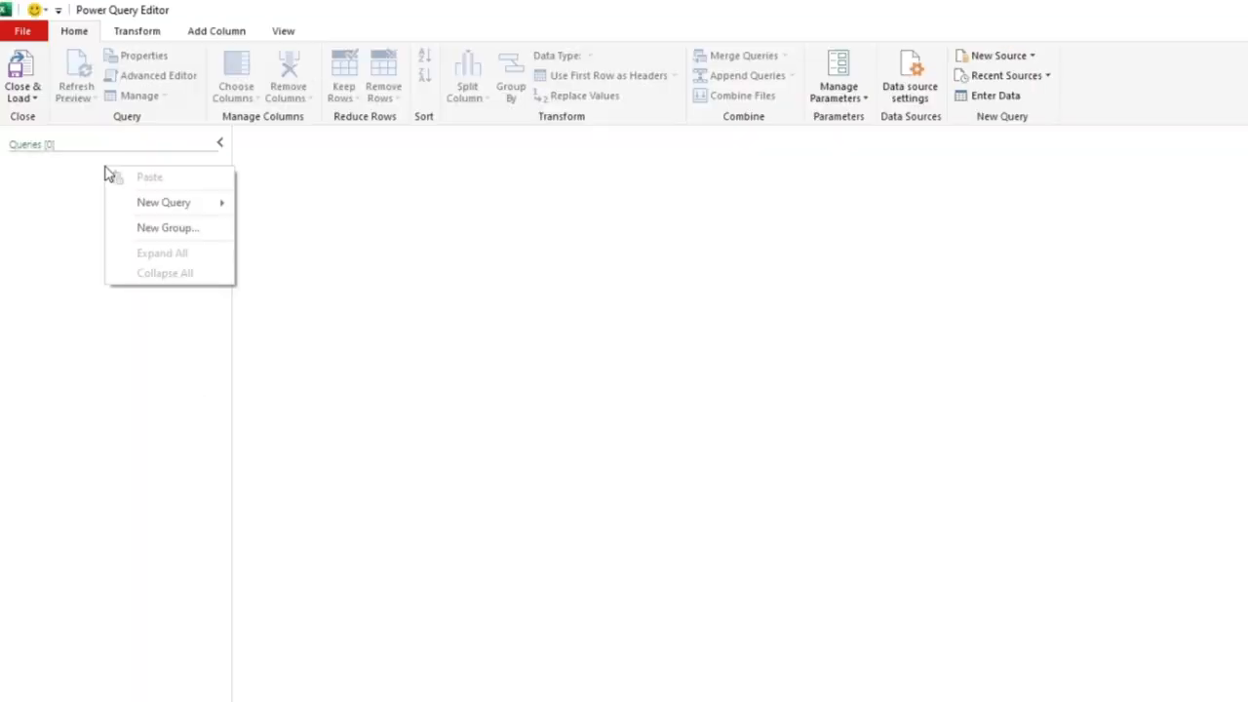
pyautogui.click(97, 206)
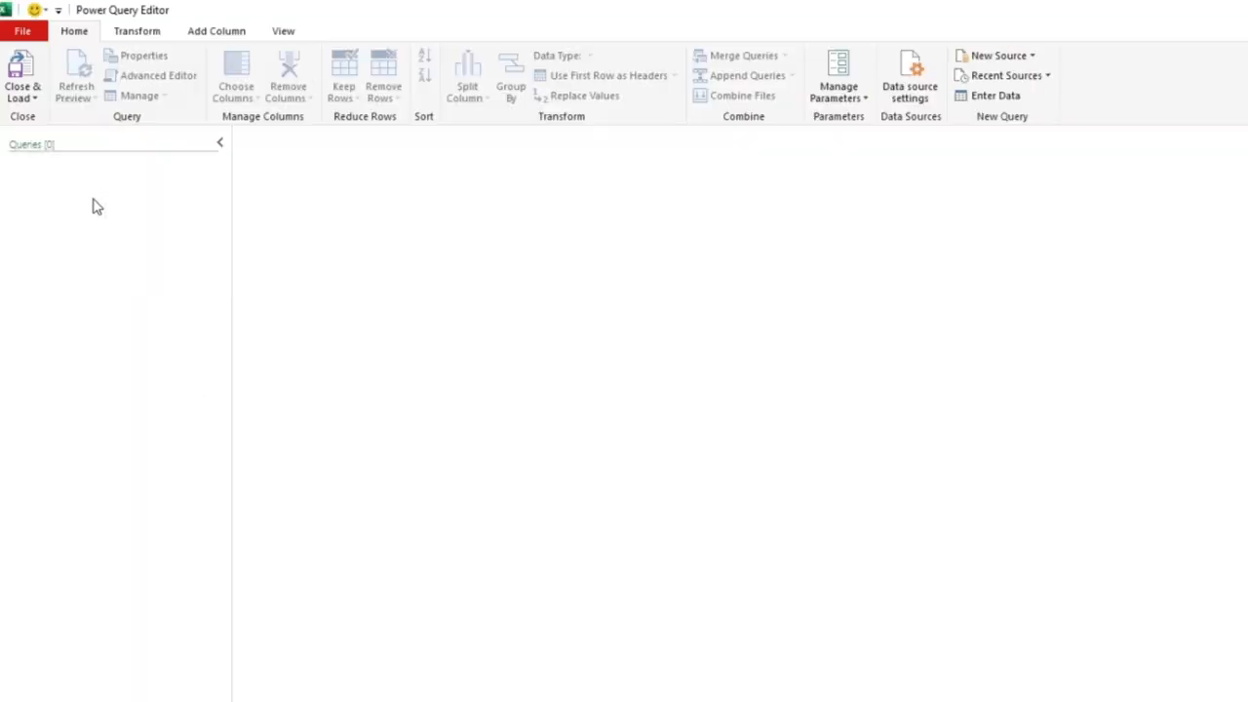
pyautogui.rightClick(109, 264)
pyautogui.moveTo(206, 304)
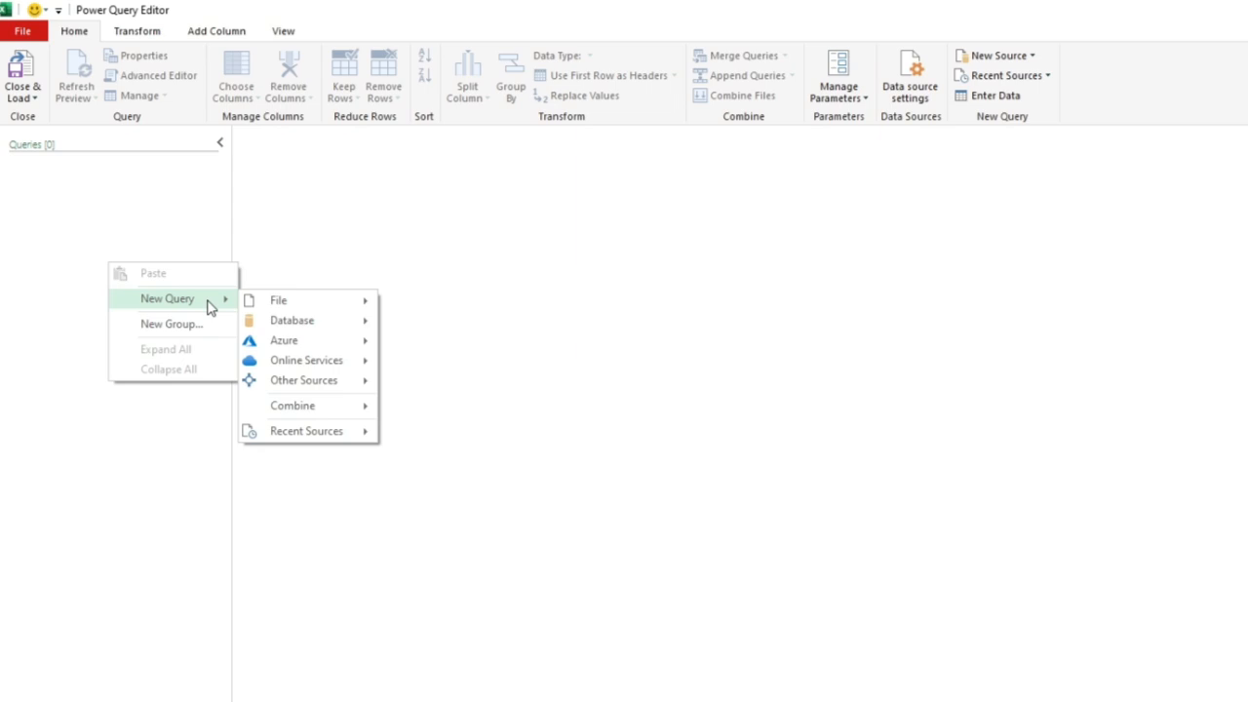
pyautogui.moveTo(329, 310)
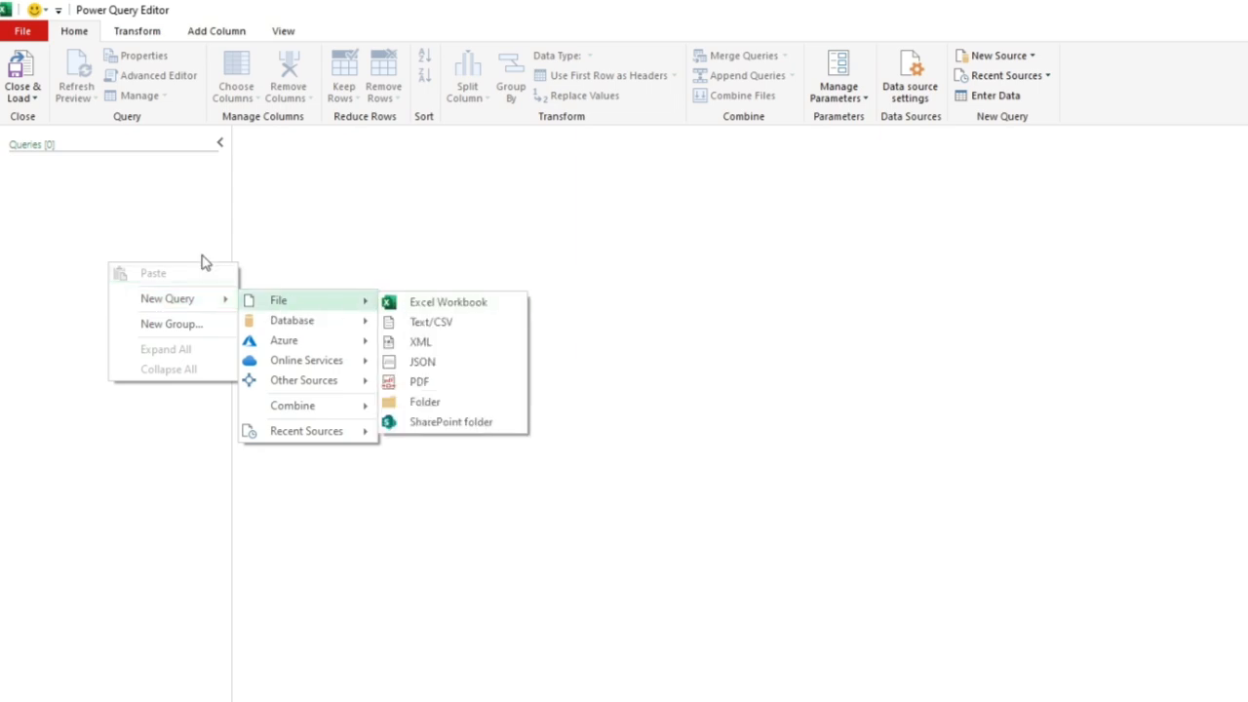
pyautogui.click(152, 233)
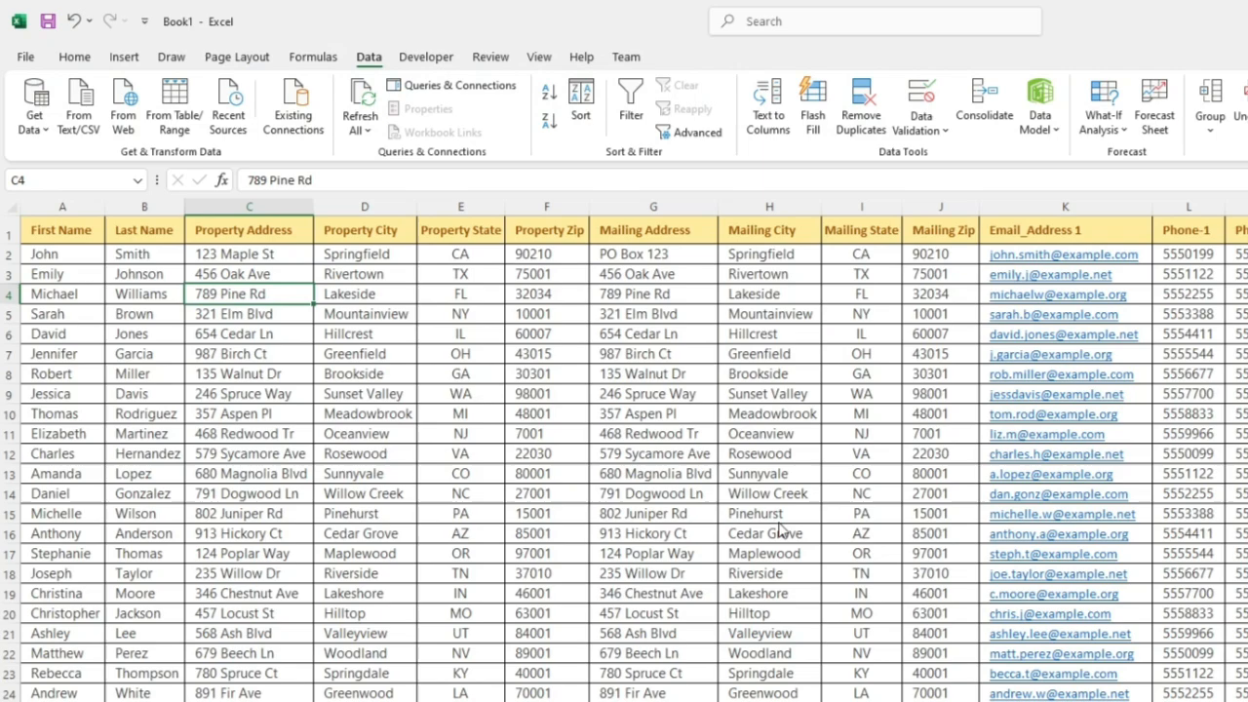
# Step: Save the workbook under the file name data as an Excel workbook
pyautogui.click(785, 517)
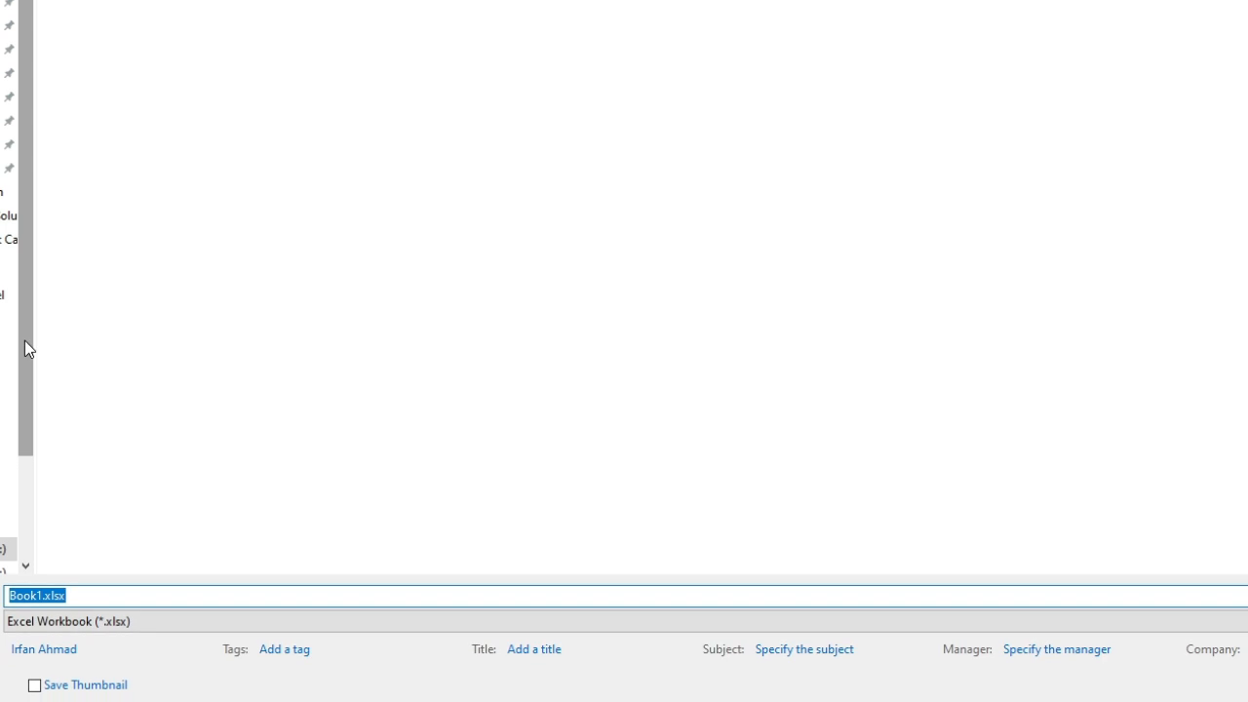
pyautogui.write('data')
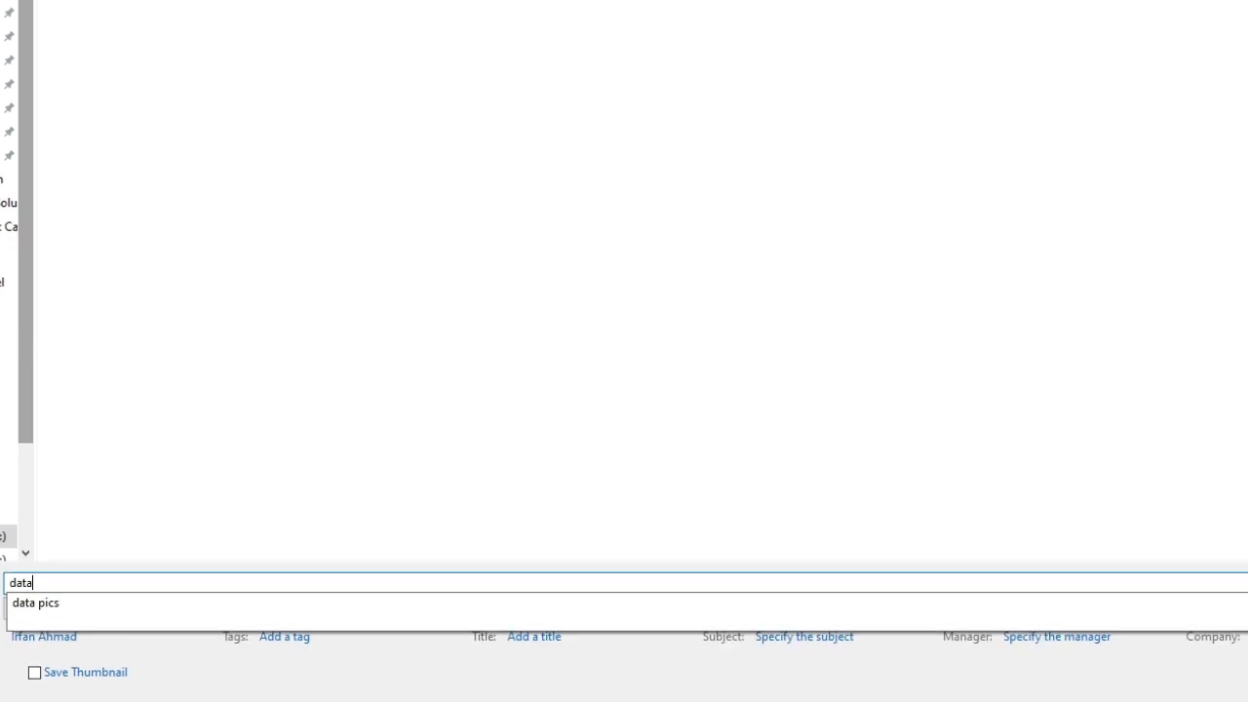
pyautogui.press('Return')
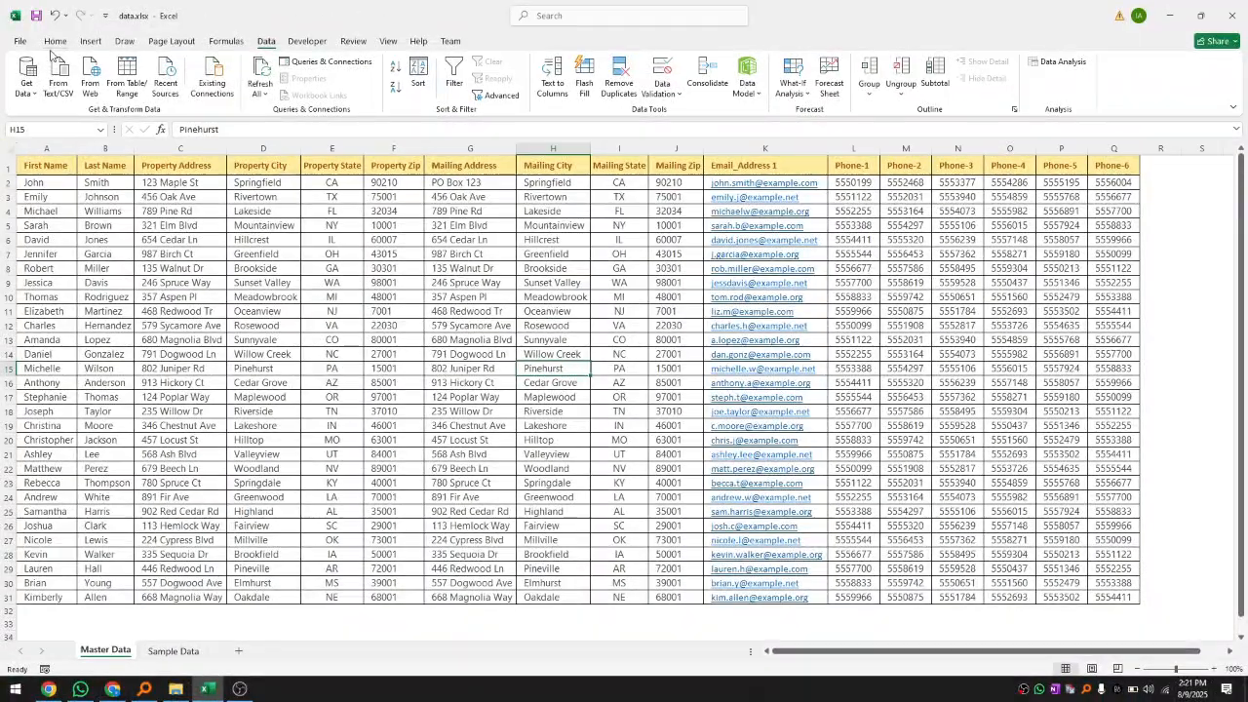
# Step: Launch the Power Query Editor from the saved workbook
pyautogui.click(28, 86)
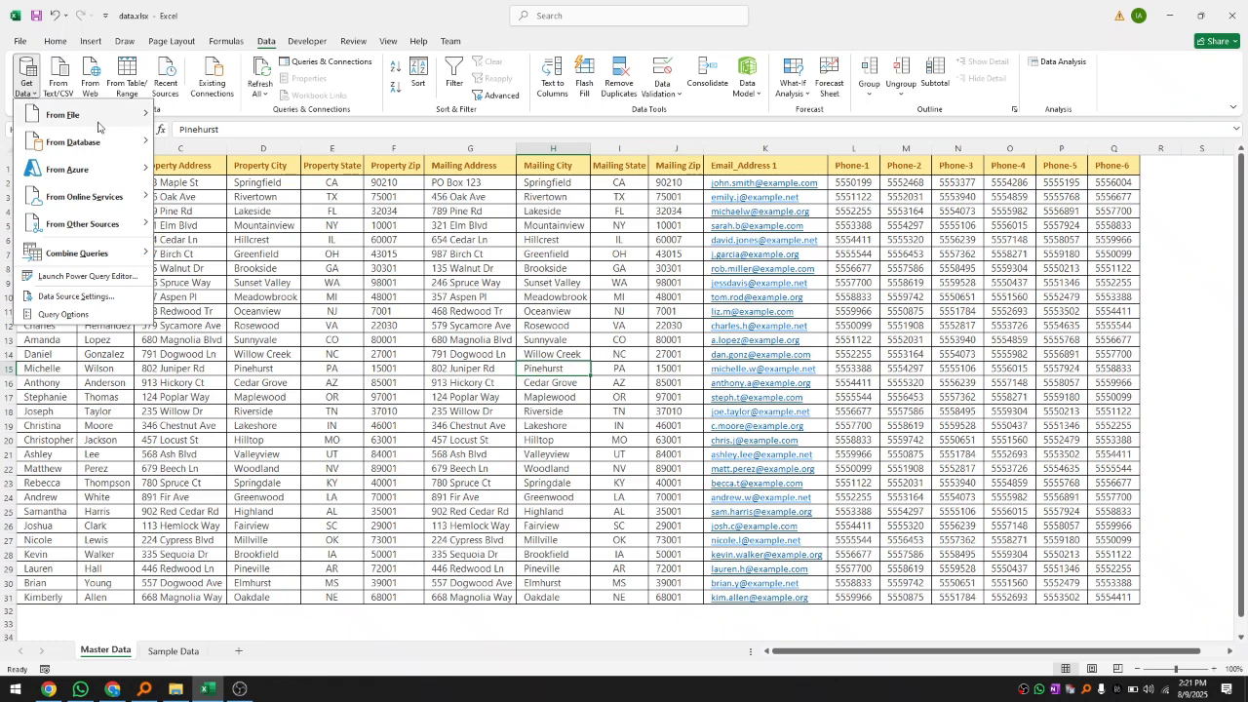
pyautogui.moveTo(97, 126)
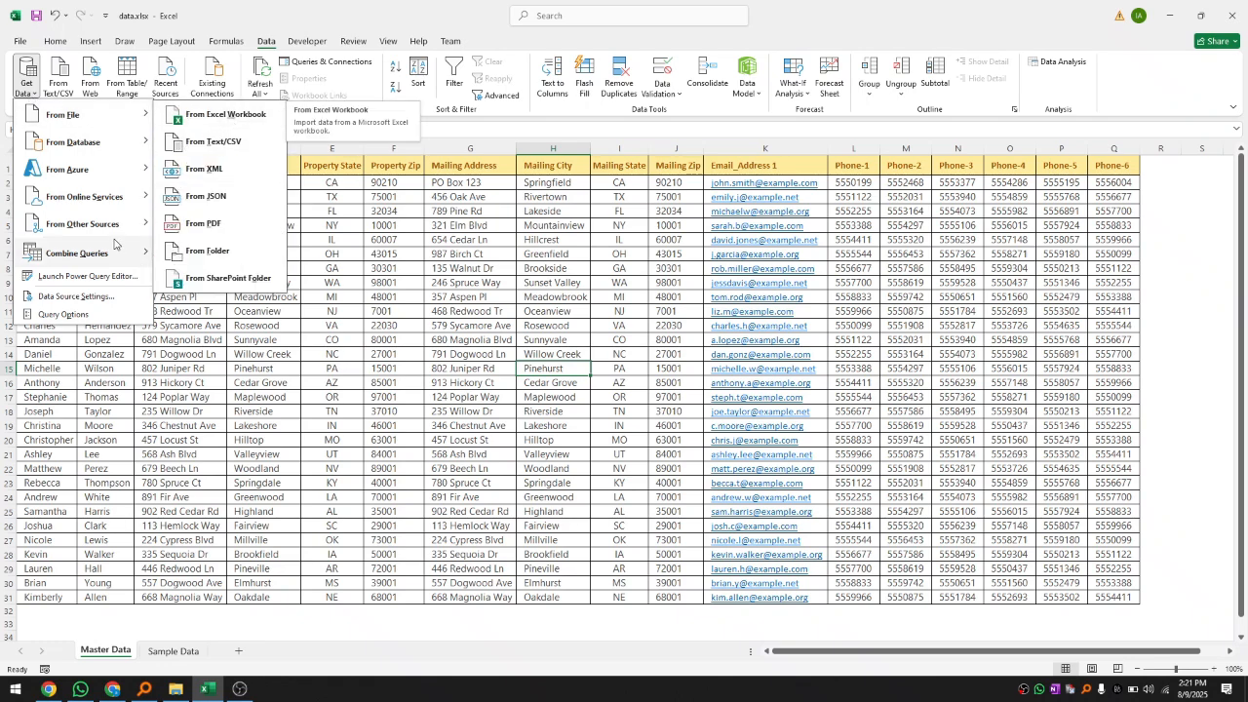
pyautogui.click(116, 283)
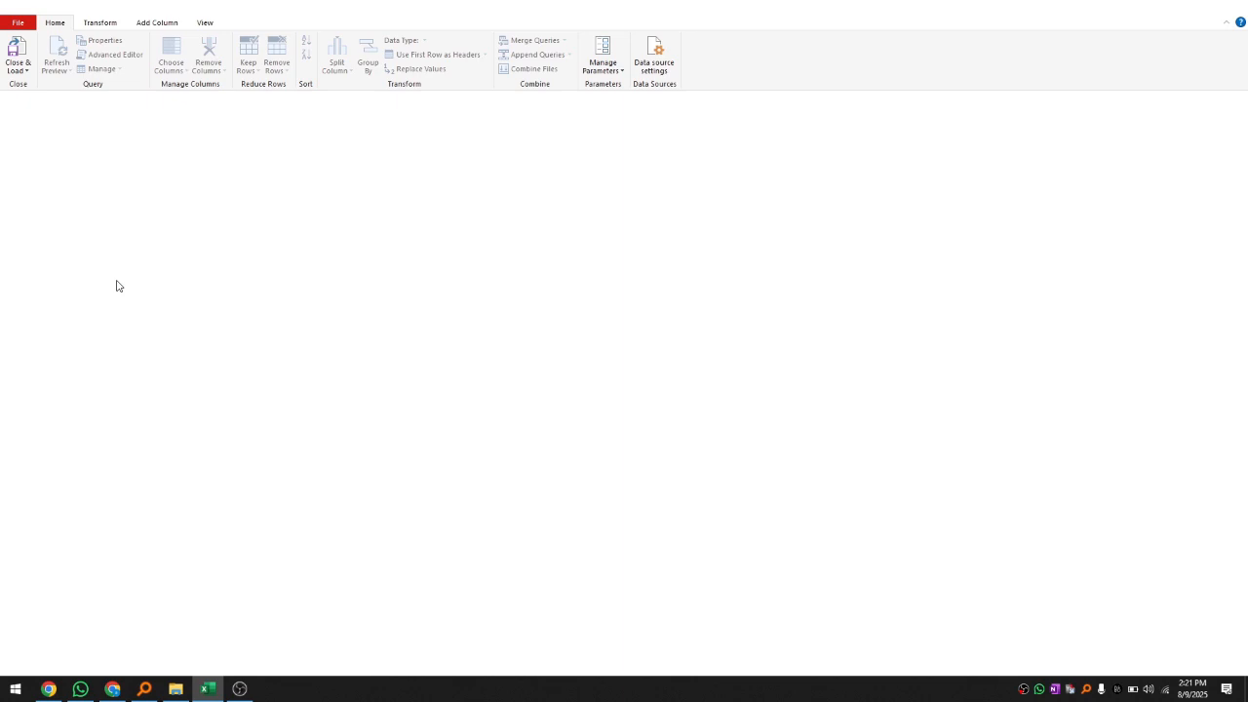
pyautogui.click(26, 72)
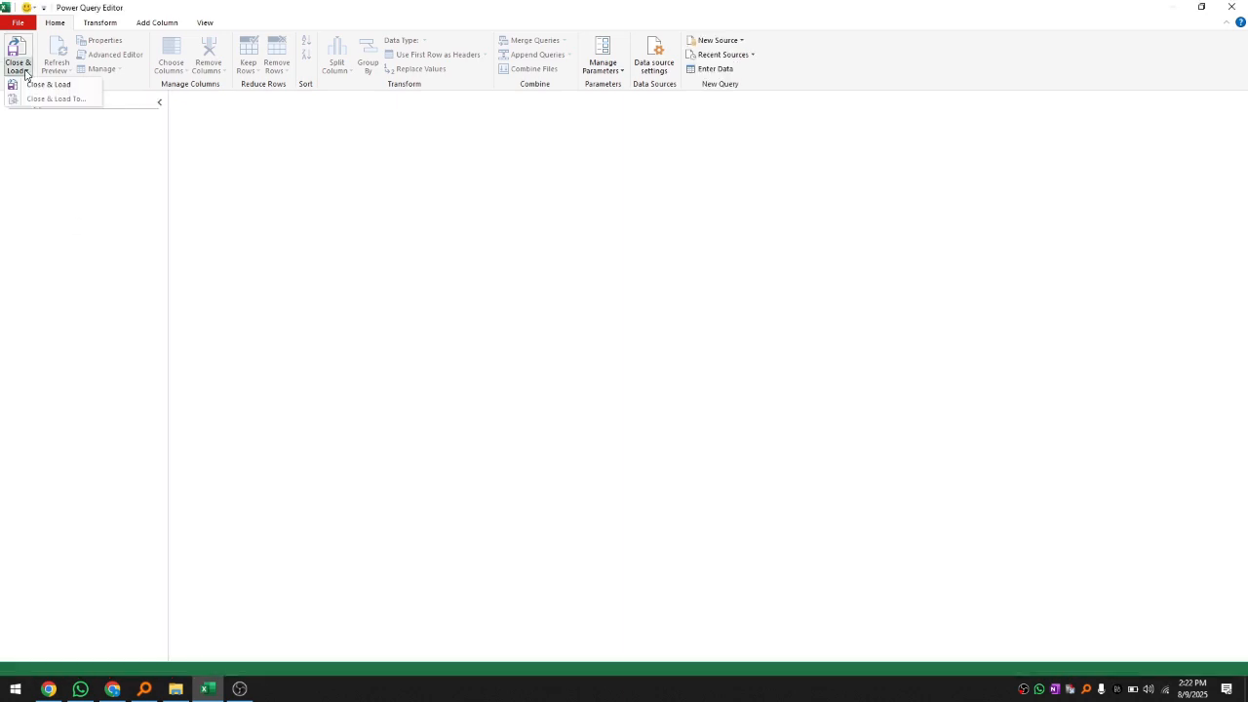
pyautogui.click(310, 207)
# Step: Create a new query from the Excel workbook data.xlsx using its Master Data sheet
pyautogui.rightClick(112, 182)
pyautogui.moveTo(180, 213)
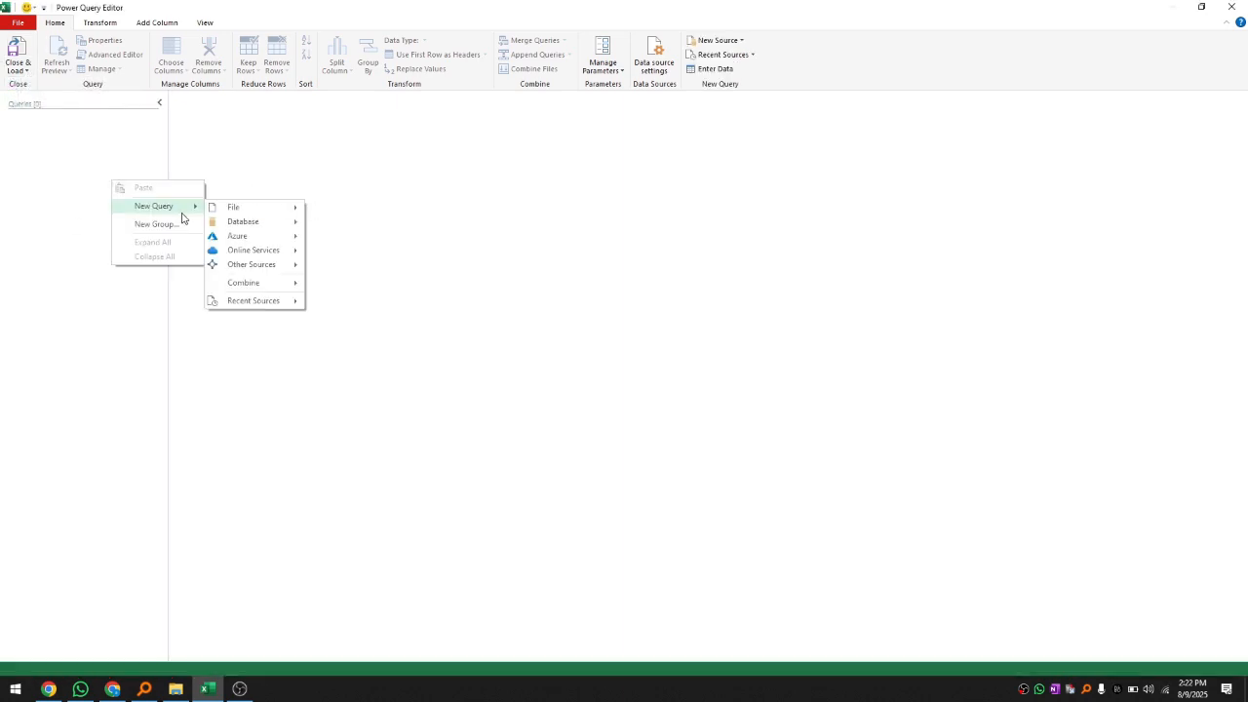
pyautogui.moveTo(290, 210)
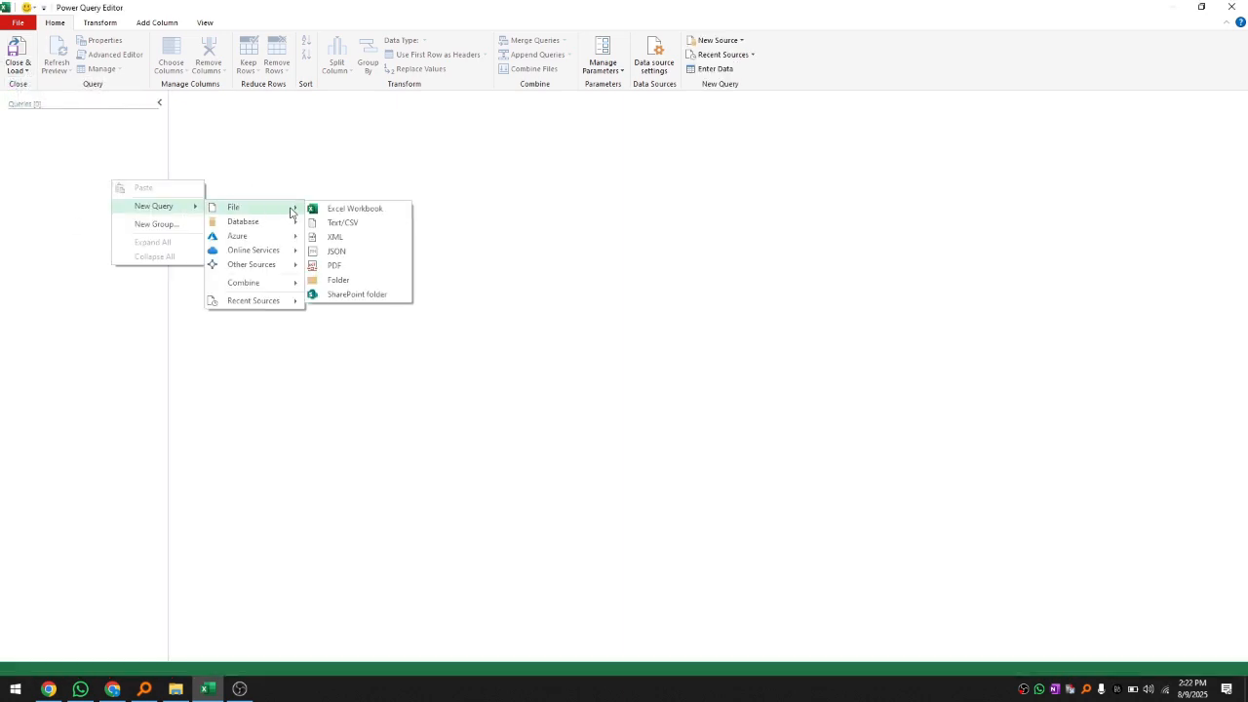
pyautogui.click(370, 216)
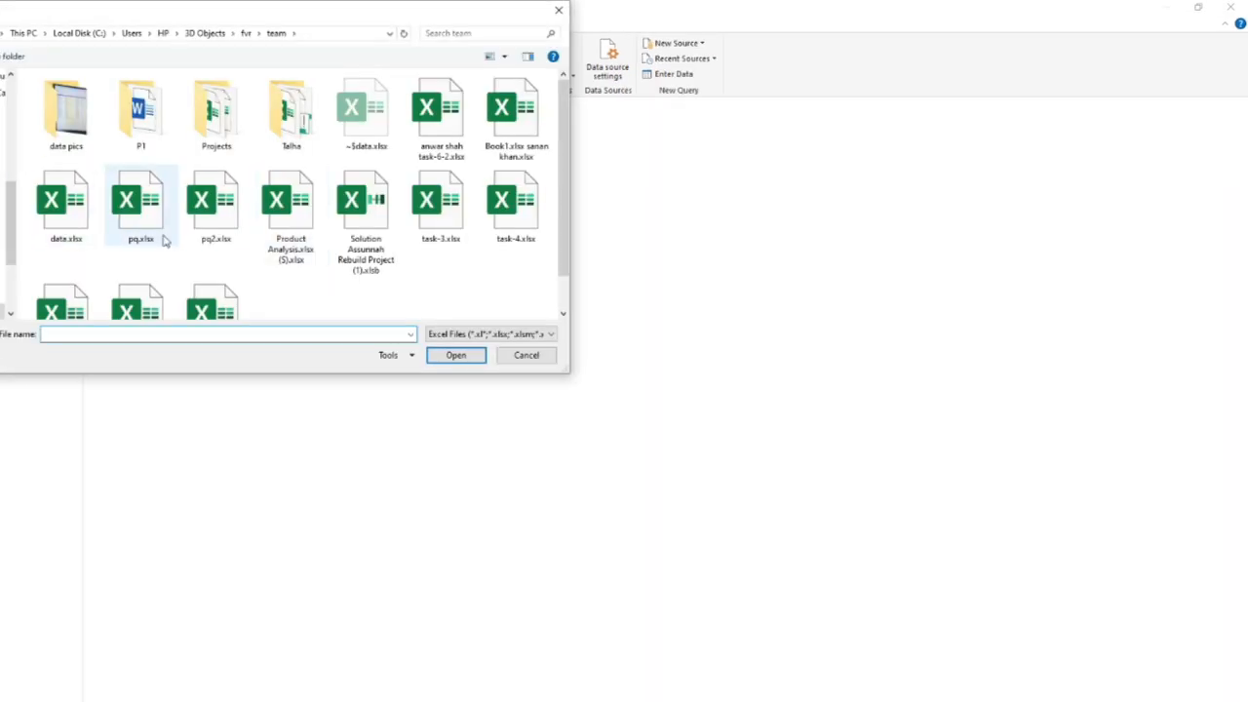
pyautogui.scroll(-1, 163, 241)
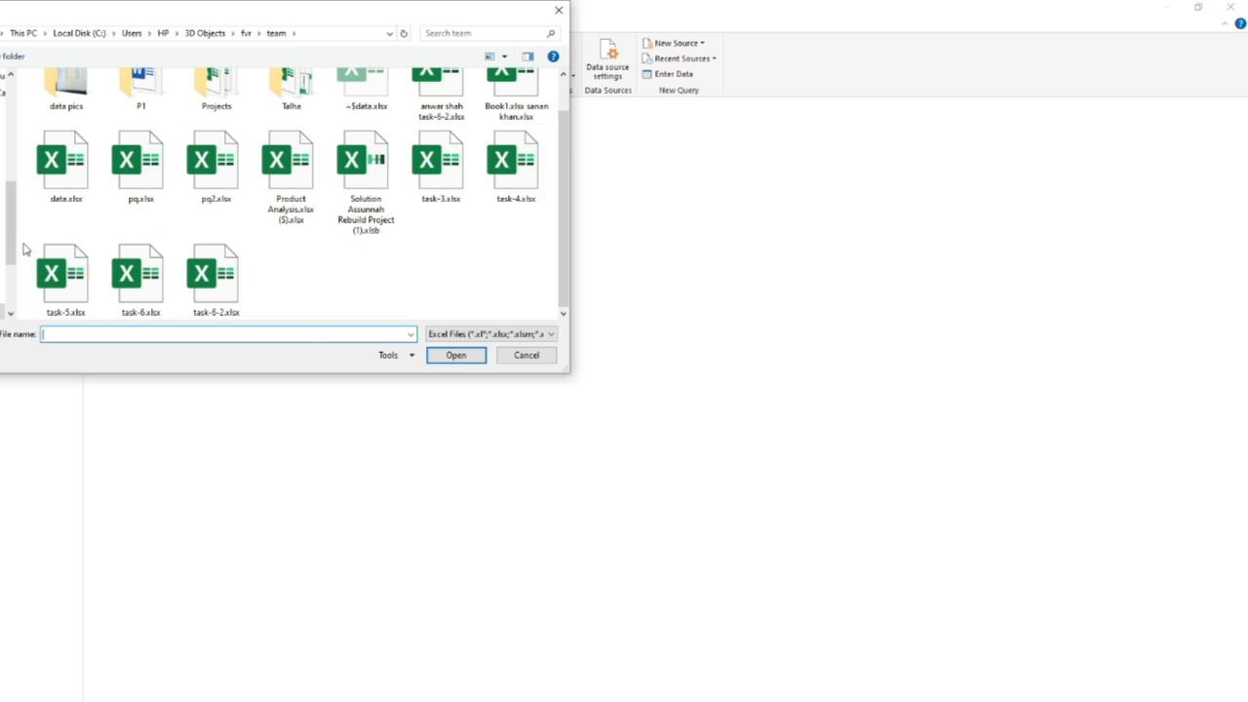
pyautogui.click(65, 167)
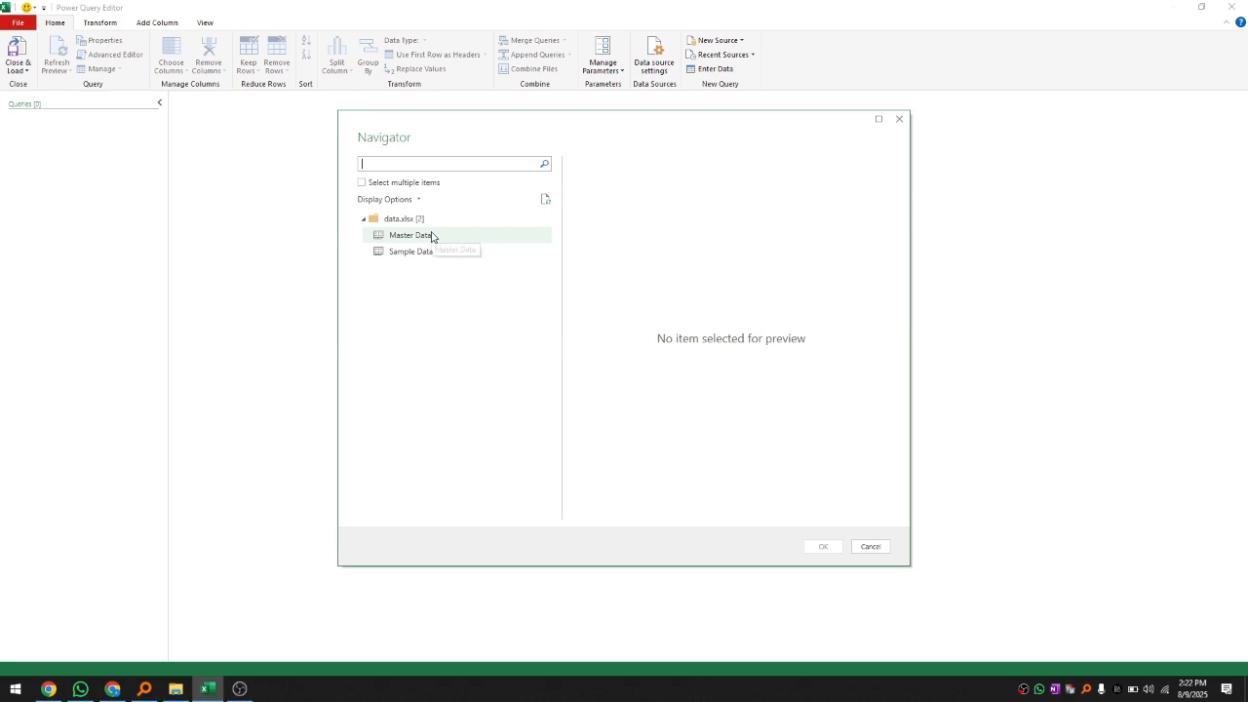
pyautogui.click(423, 237)
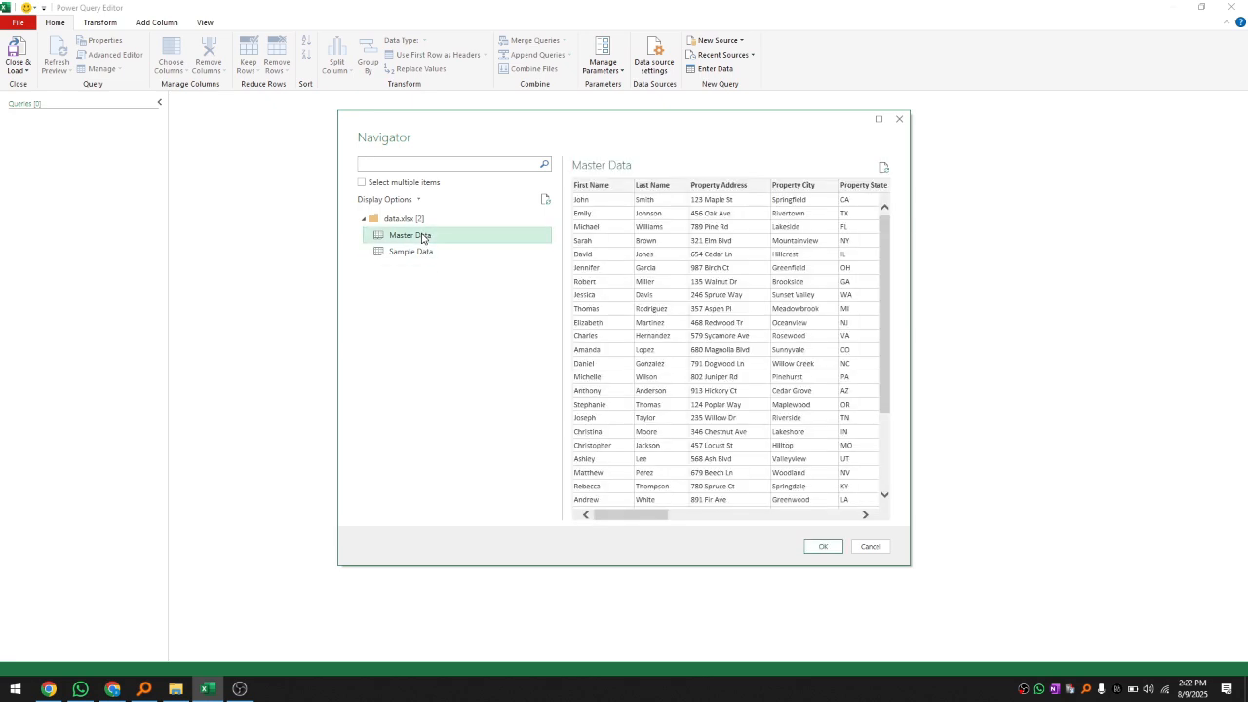
pyautogui.click(825, 547)
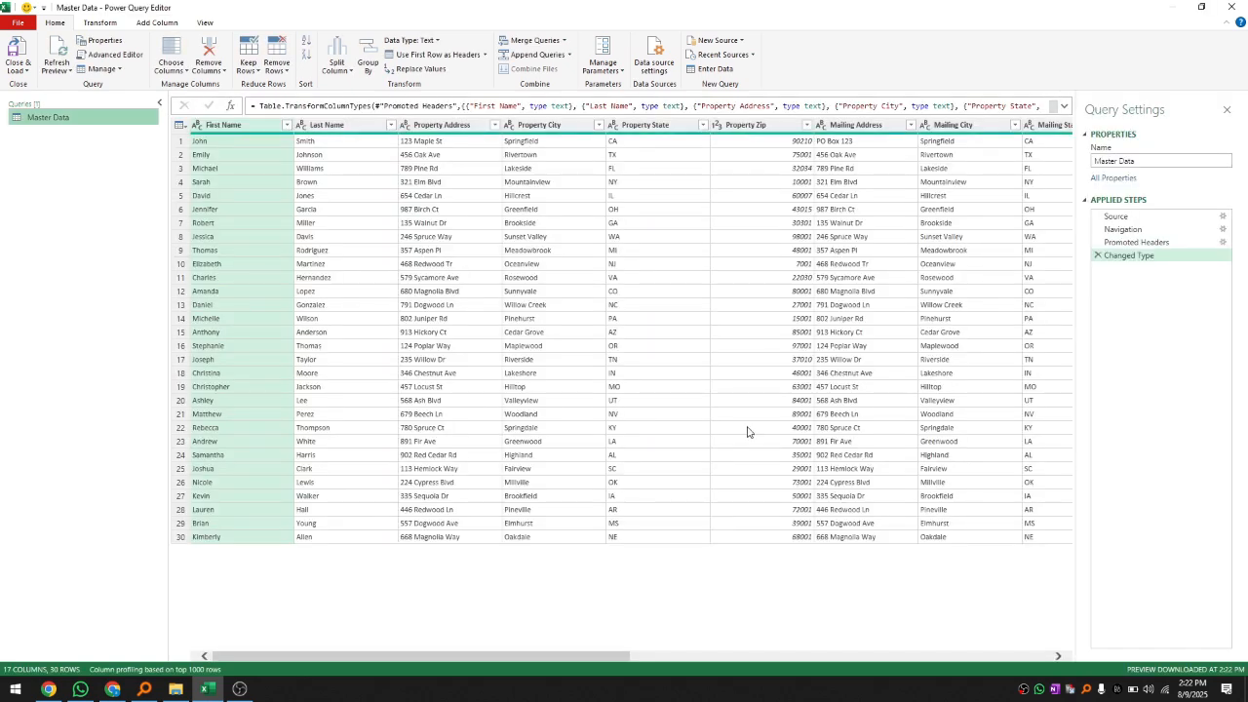
# Step: Unpivot the six columns Phone-1 through Phone-6 of the Master Data query into attribute and value rows
pyautogui.click(332, 156)
pyautogui.hscroll(10, 606, 291)
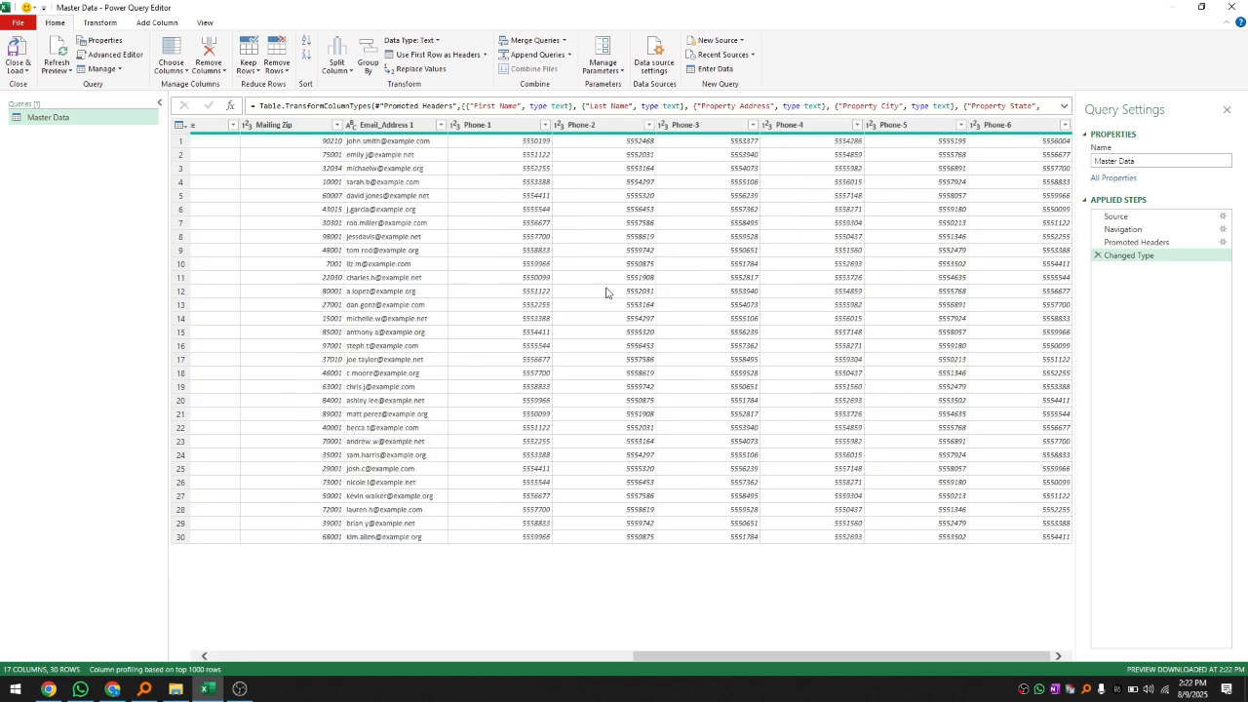
pyautogui.hscroll(-10, 605, 292)
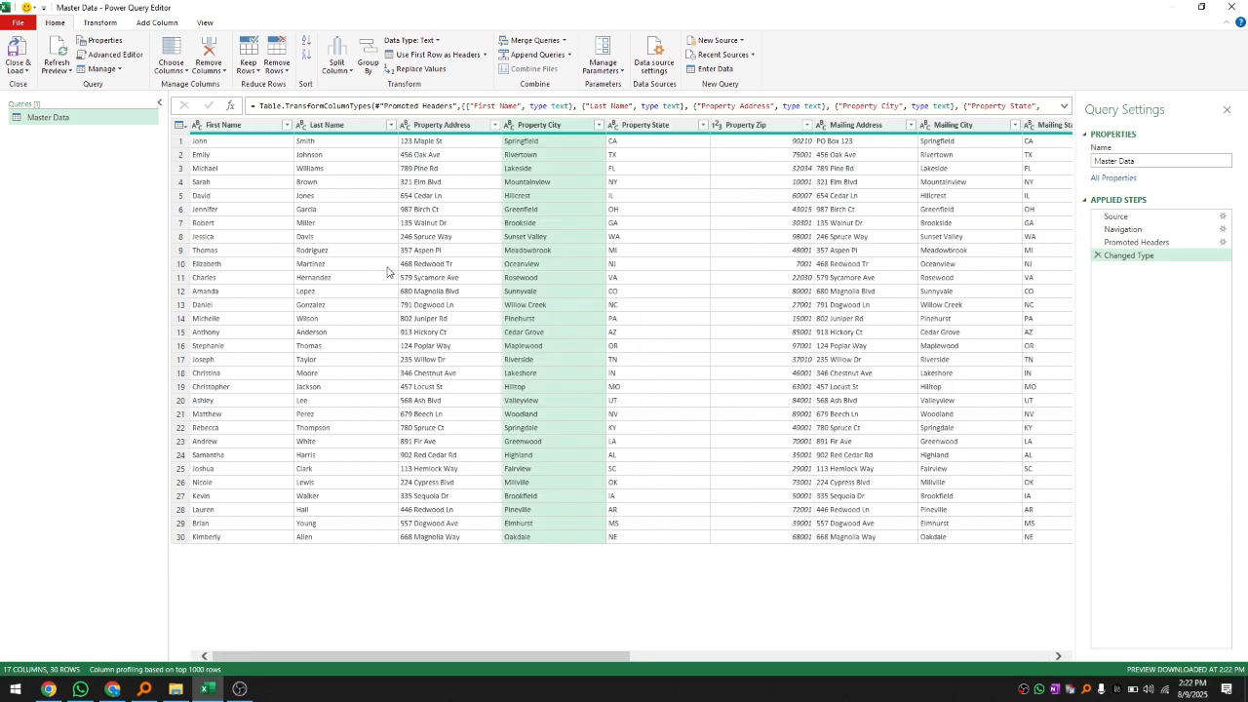
pyautogui.hscroll(10, 388, 272)
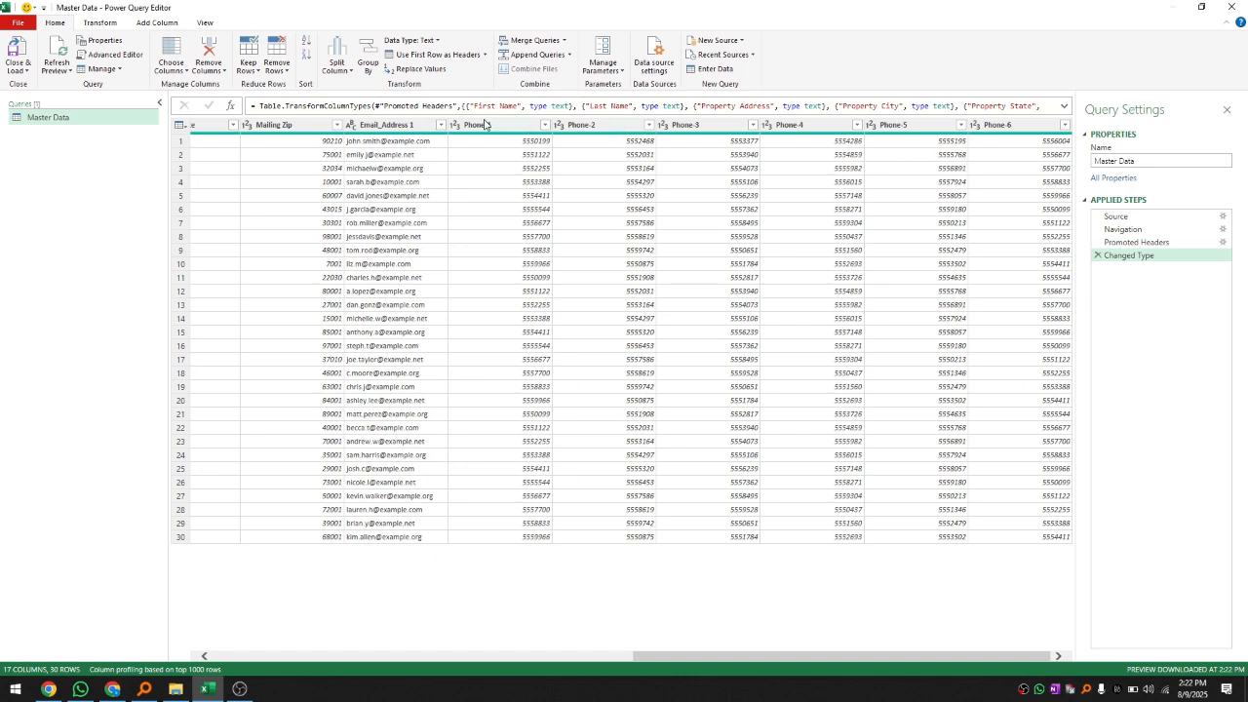
pyautogui.moveTo(485, 124)
pyautogui.mouseDown()
pyautogui.moveTo(780, 124)
pyautogui.moveTo(501, 123)
pyautogui.moveTo(478, 137)
pyautogui.mouseUp()
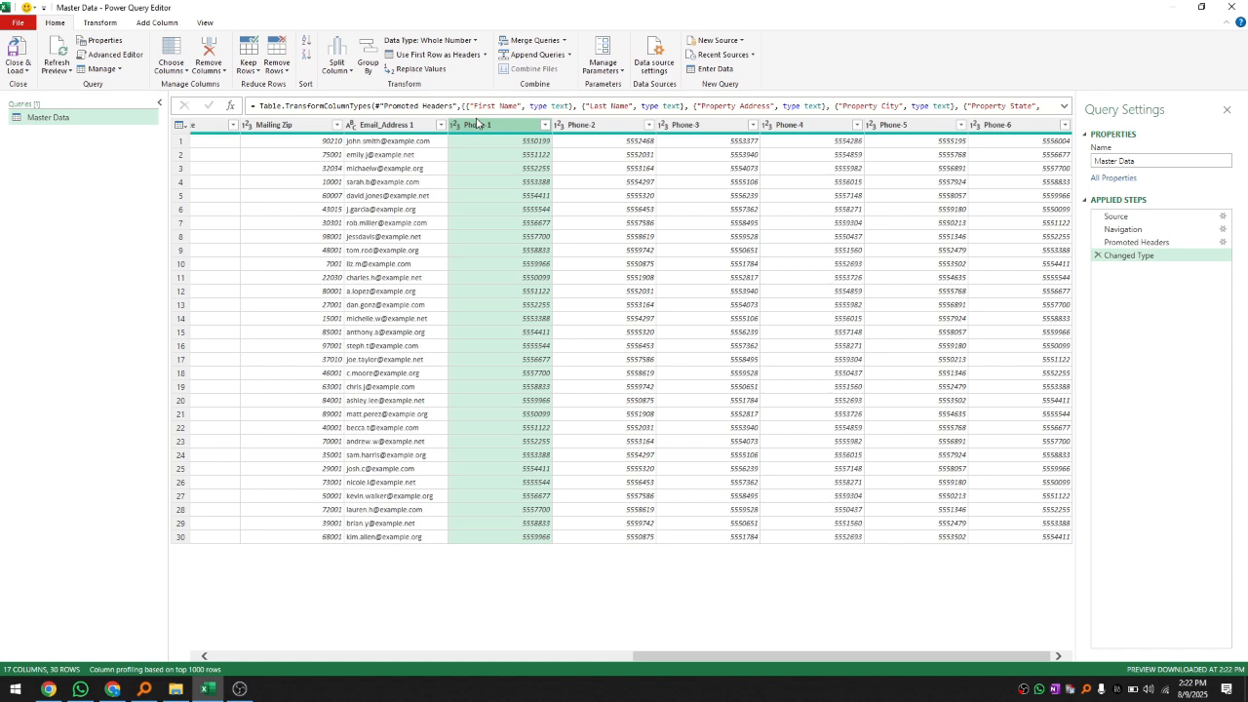
pyautogui.hotkey('shift', 'Right')
pyautogui.hotkey('shift', 'Right')
pyautogui.hotkey('shift', 'Right')
pyautogui.hotkey('shift', 'Right')
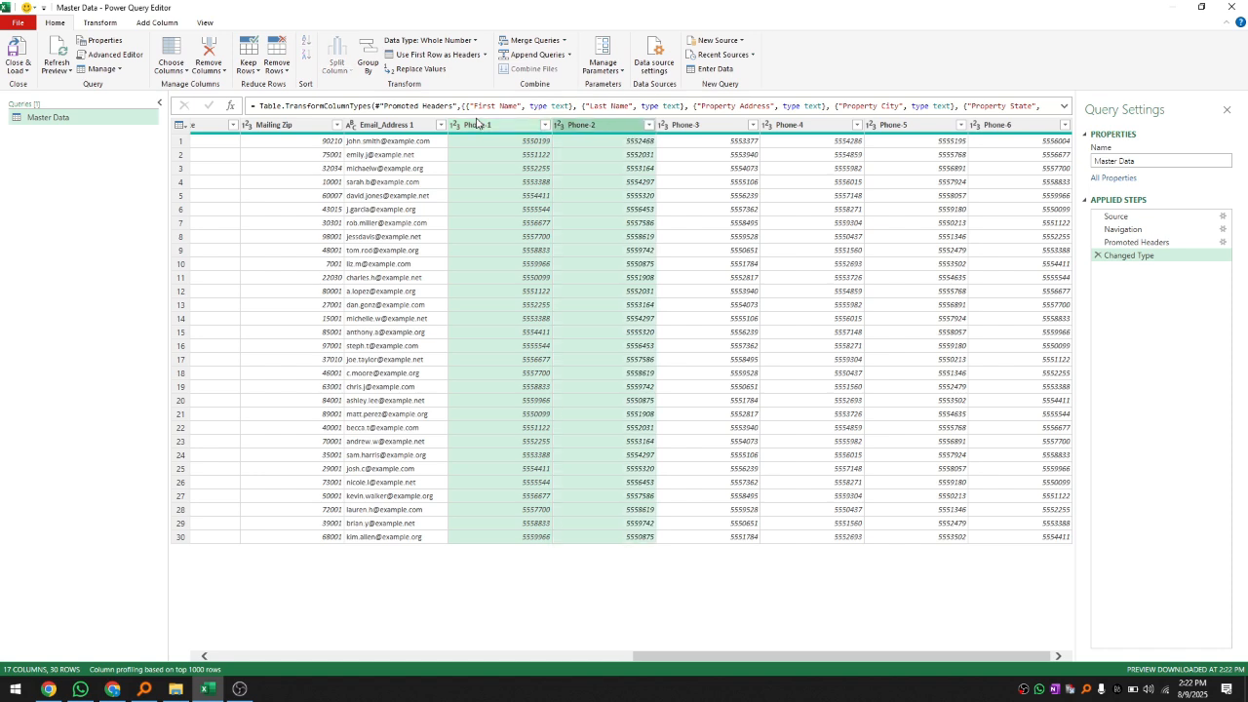
pyautogui.hotkey('shift', 'Right')
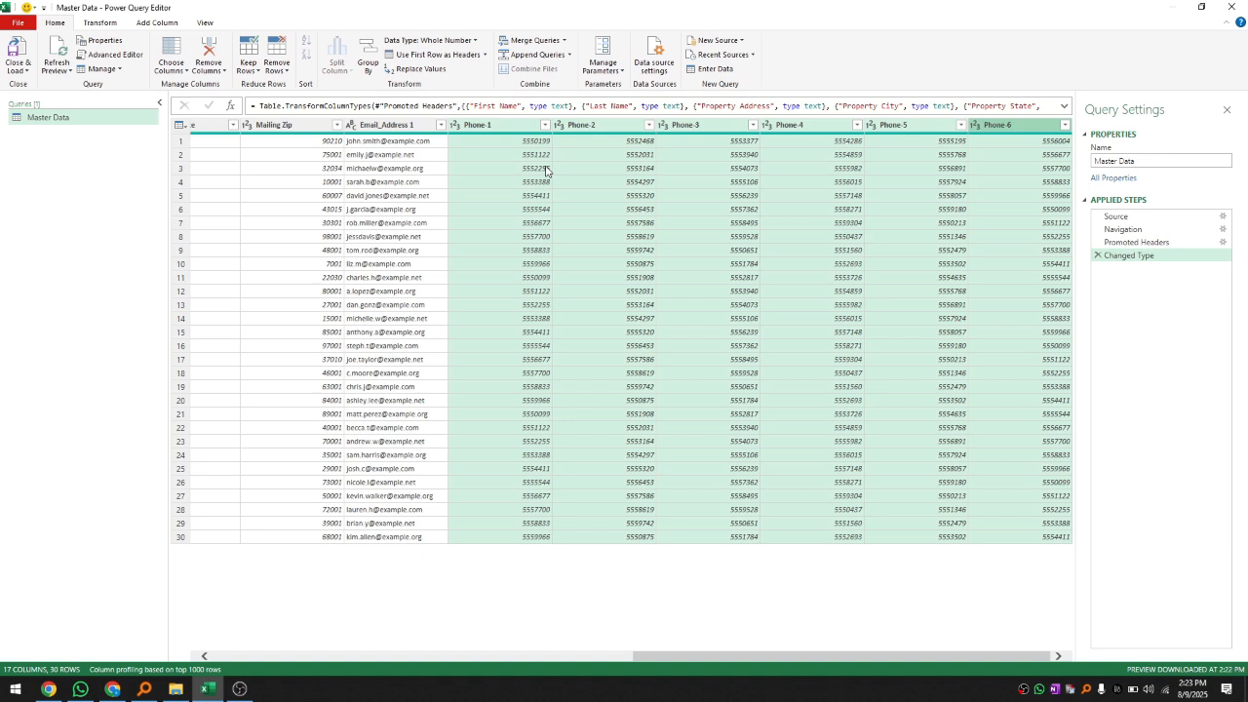
pyautogui.rightClick(487, 130)
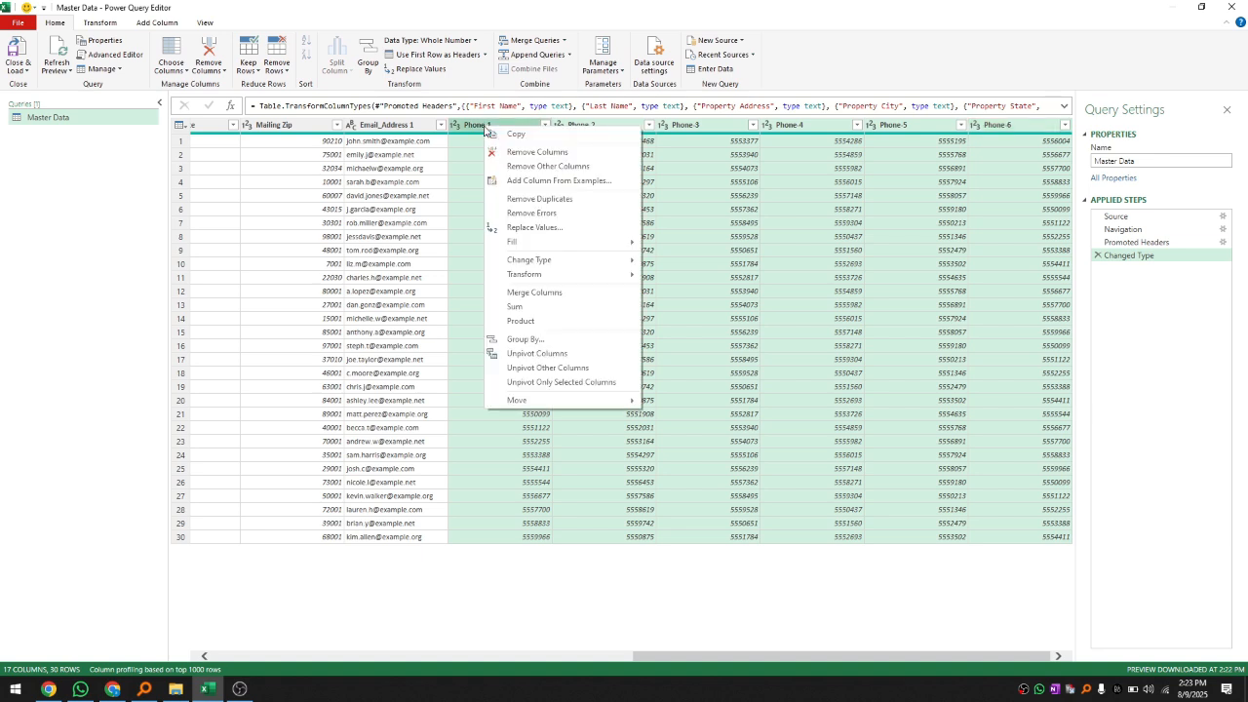
pyautogui.click(568, 355)
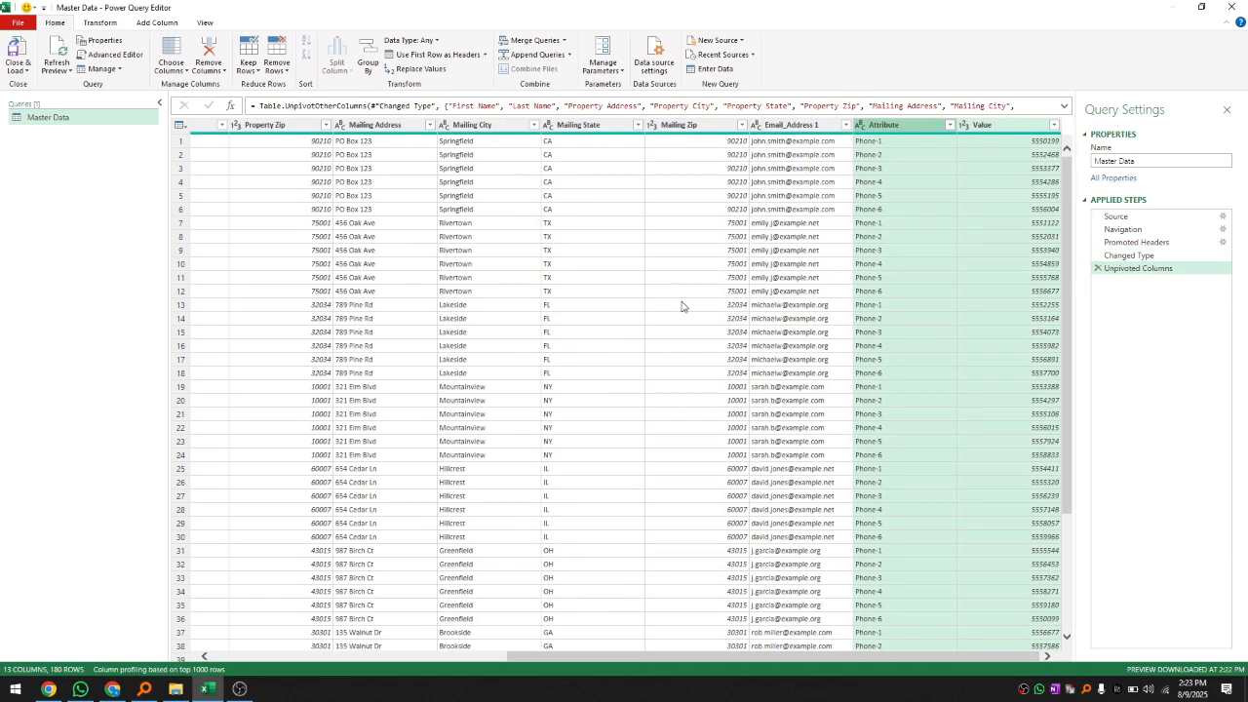
# Step: Remove the Attribute column from the unpivoted table
pyautogui.scroll(-6, 966, 352)
pyautogui.scroll(6, 967, 351)
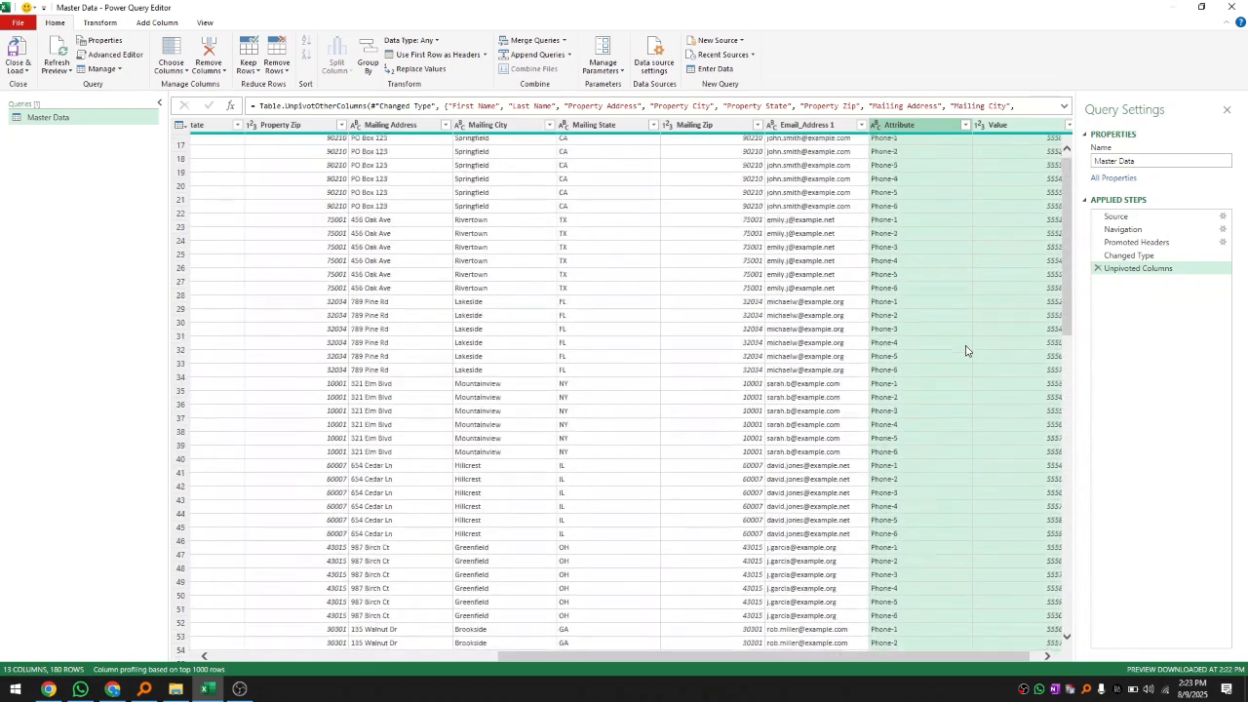
pyautogui.hscroll(1, 966, 352)
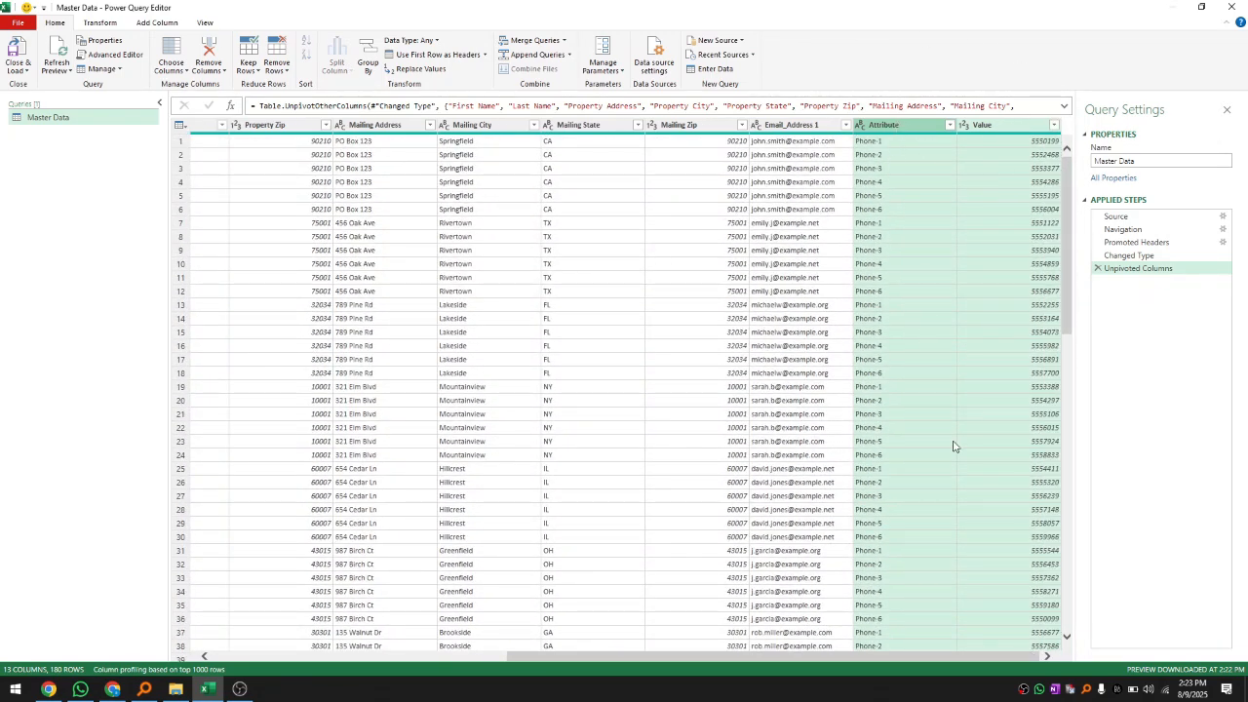
pyautogui.click(879, 128)
pyautogui.rightClick(879, 128)
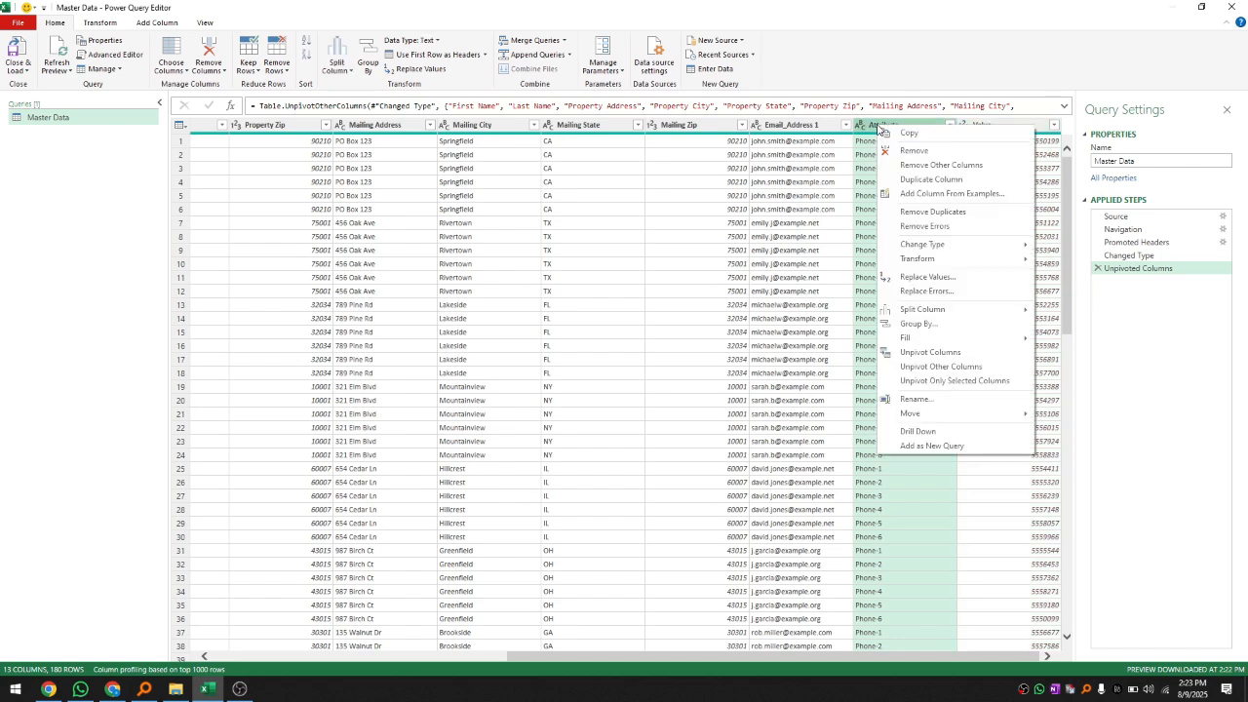
pyautogui.click(913, 150)
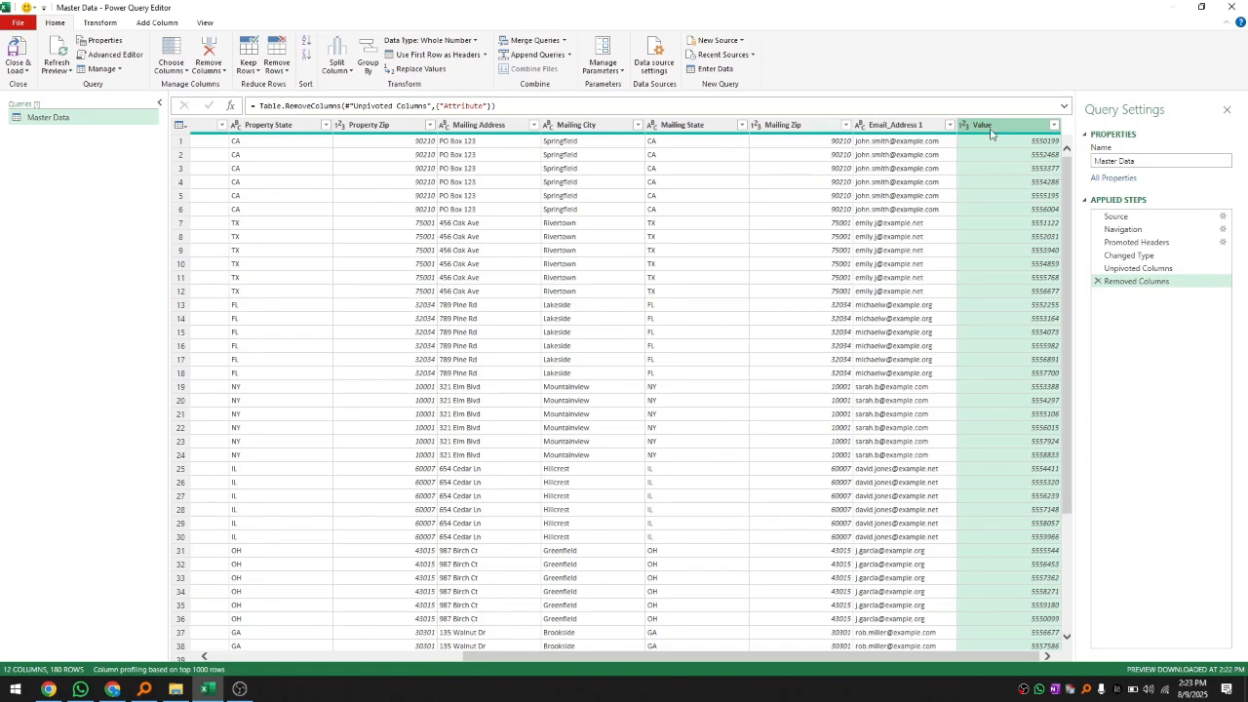
# Step: Rename the Value column as Phone Number
pyautogui.doubleClick(1007, 125)
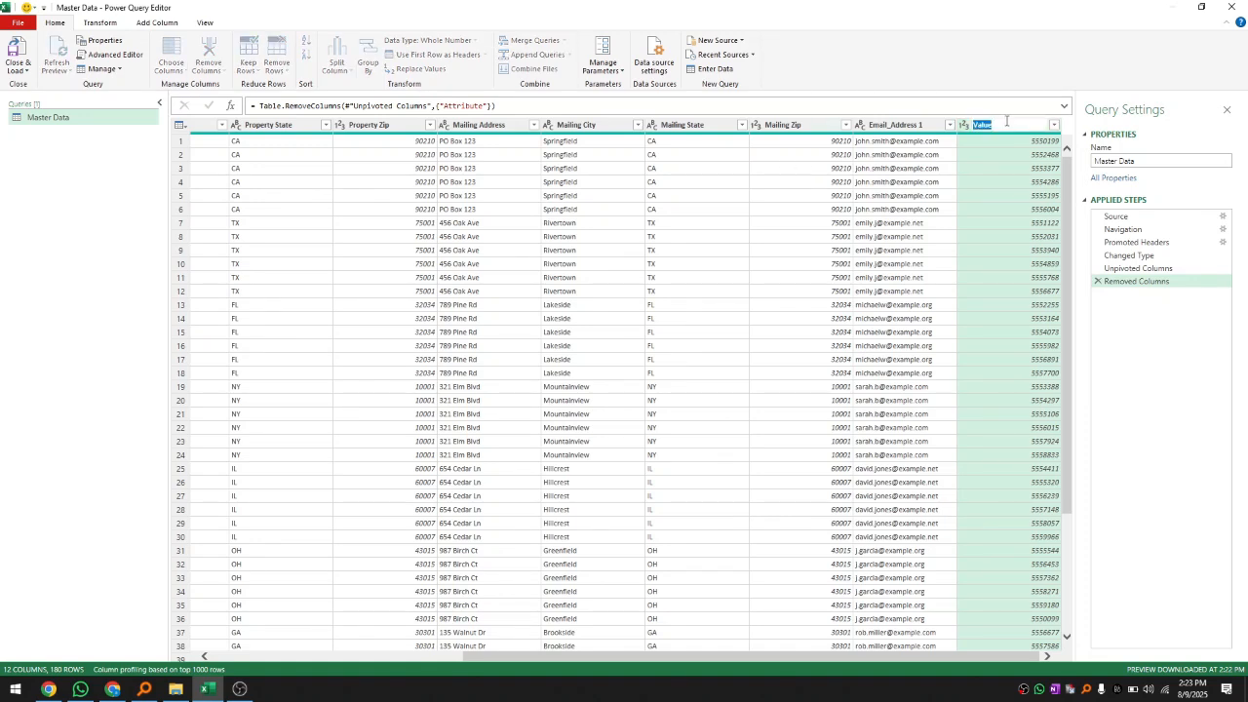
pyautogui.write('Phone Number')
pyautogui.press('Return')
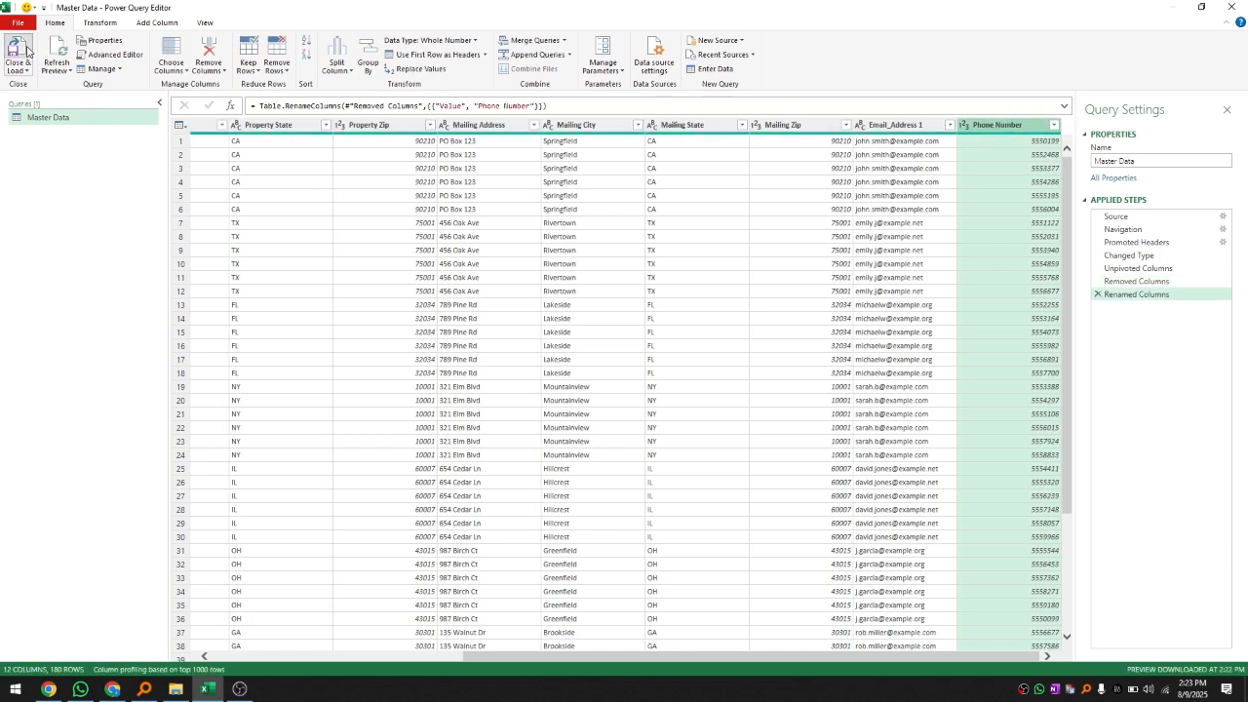
# Step: Close the query editor, load the reshaped data into a new worksheet, and dismiss the query preview
pyautogui.click(28, 49)
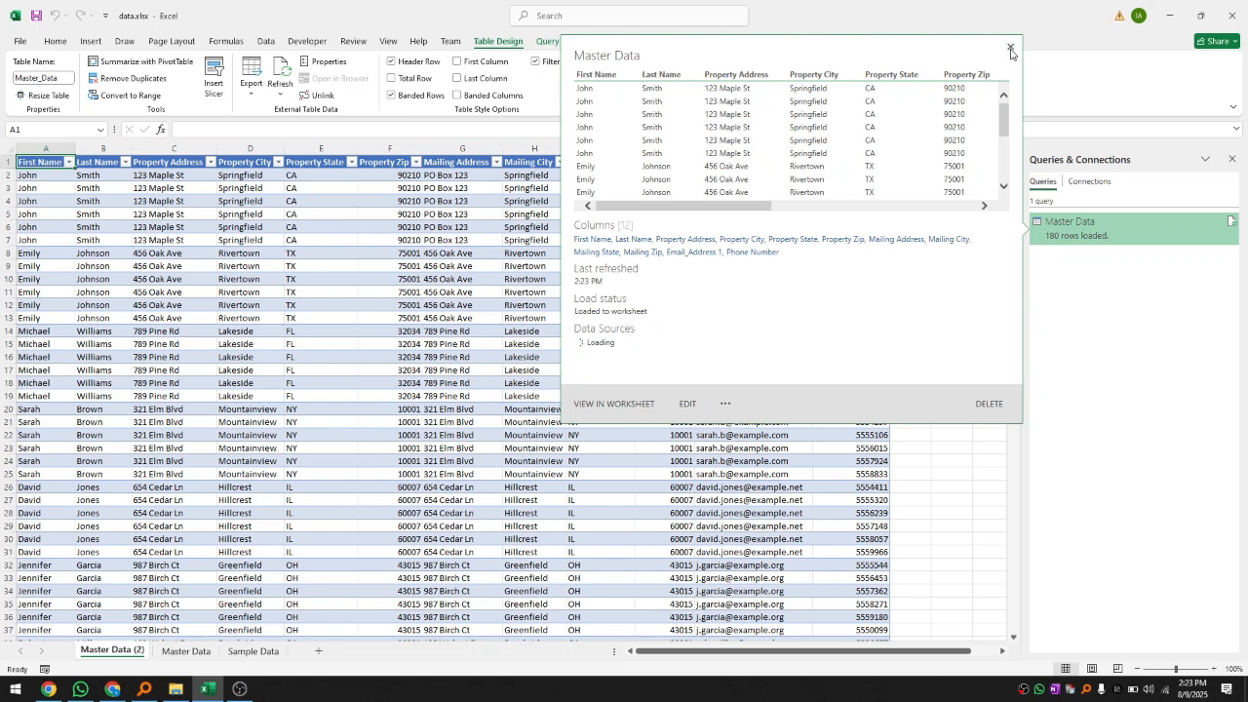
pyautogui.click(1011, 49)
pyautogui.click(244, 397)
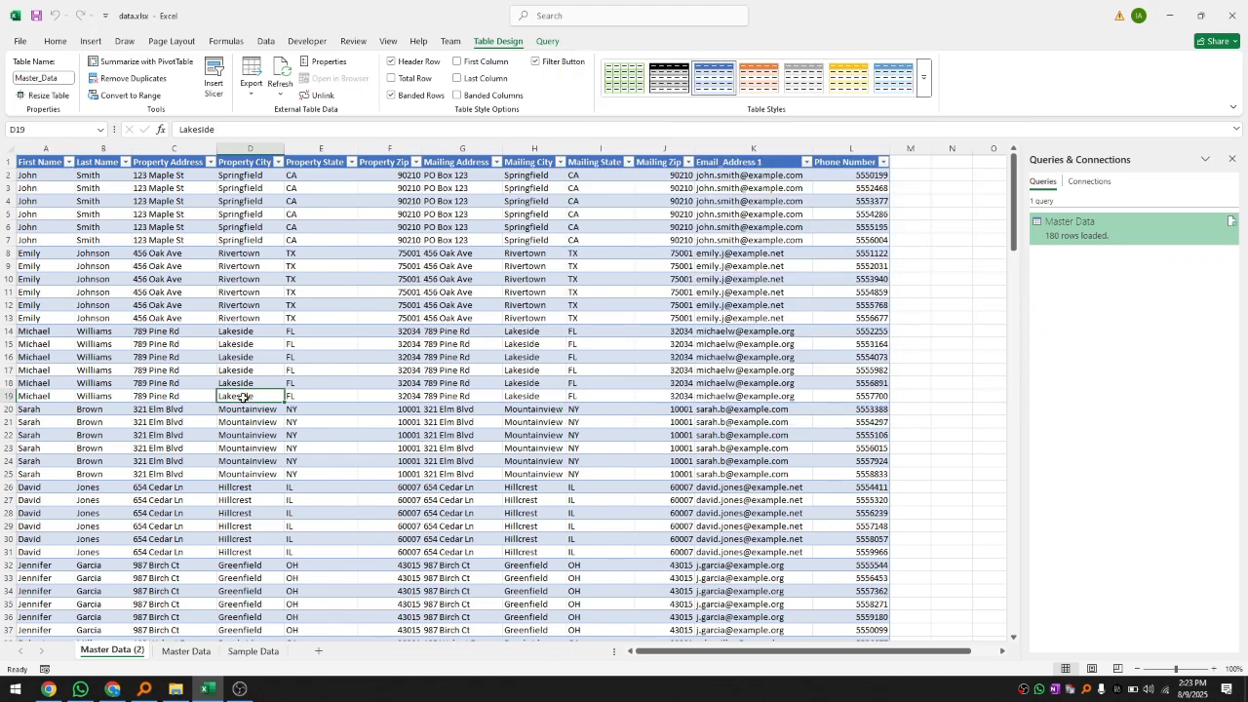
# Step: Copy the entire loaded table in Master Data (2), including its header row
pyautogui.click(36, 163)
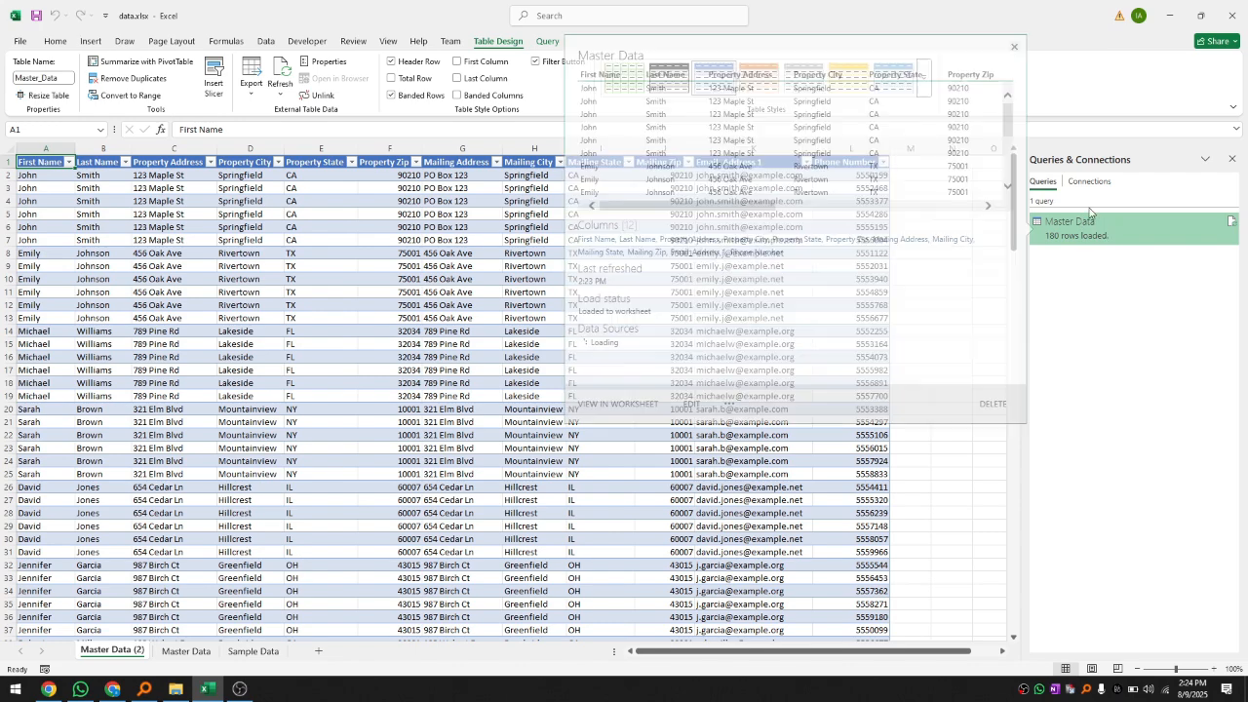
pyautogui.click(23, 162)
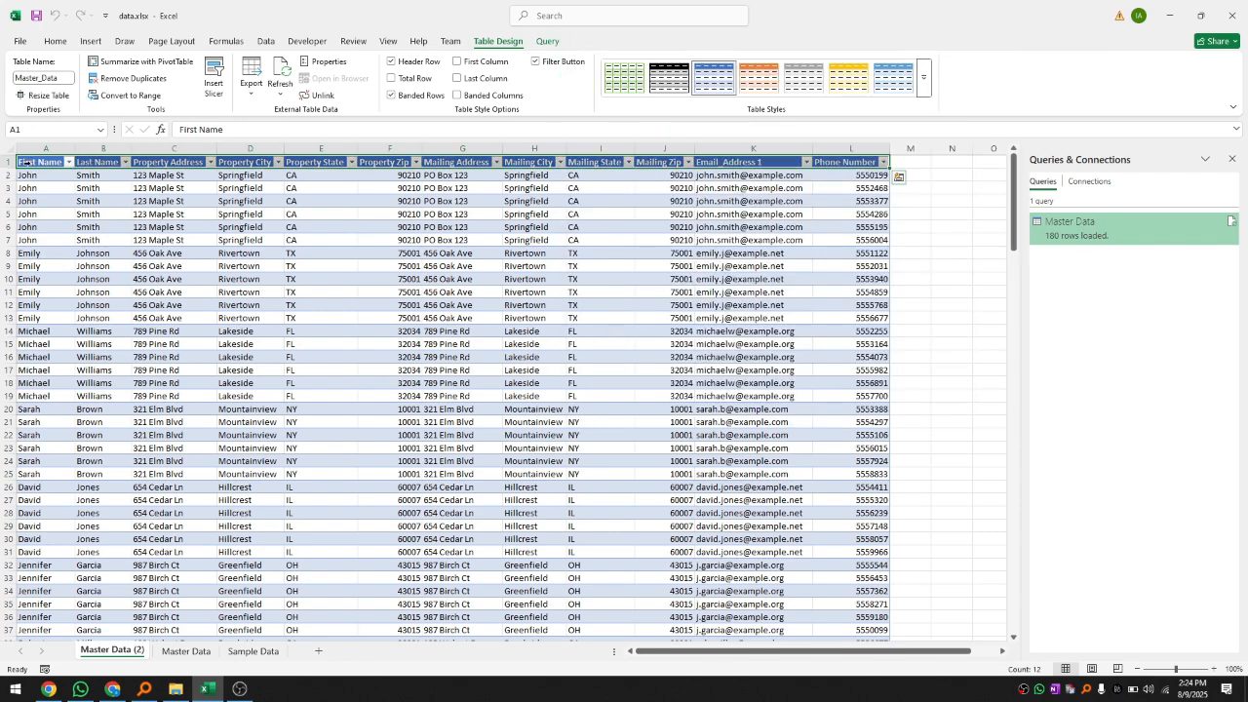
pyautogui.hotkey('ctrl', 'a')
pyautogui.hotkey('ctrl', 'c')
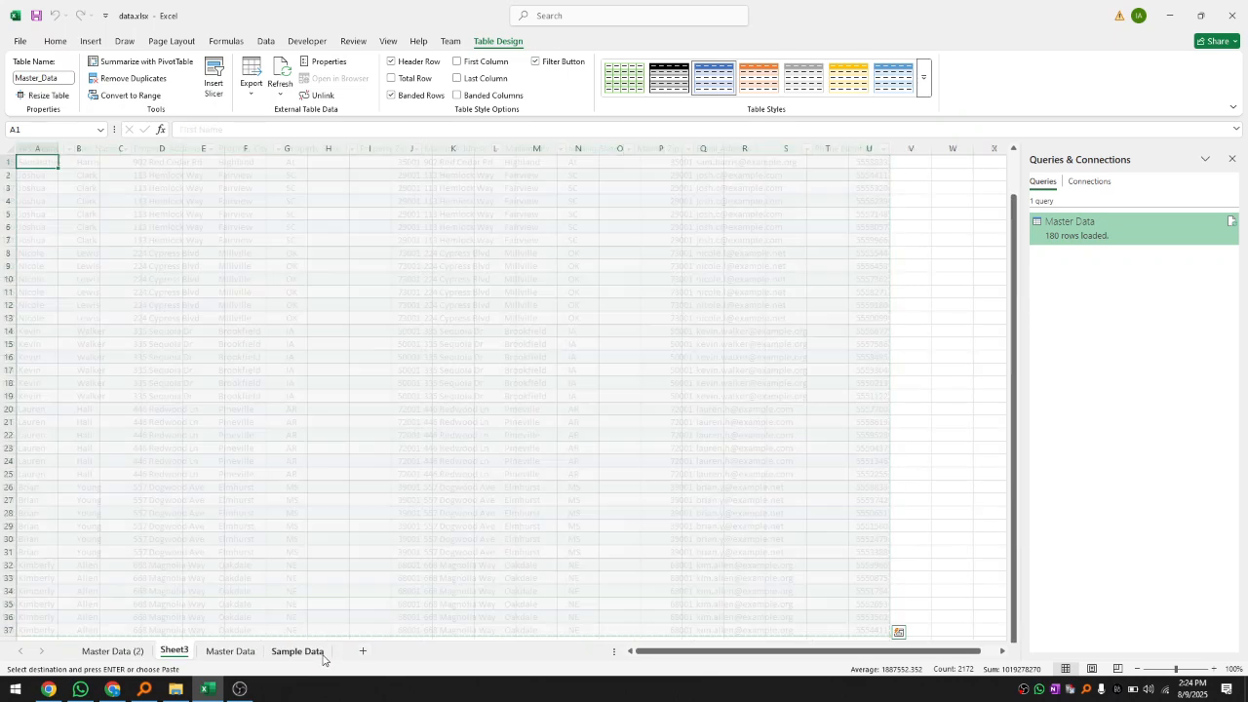
# Step: Paste the copied table into a new worksheet as plain values without the table format or query link
pyautogui.click(318, 651)
pyautogui.hotkey('ctrl', 'v')
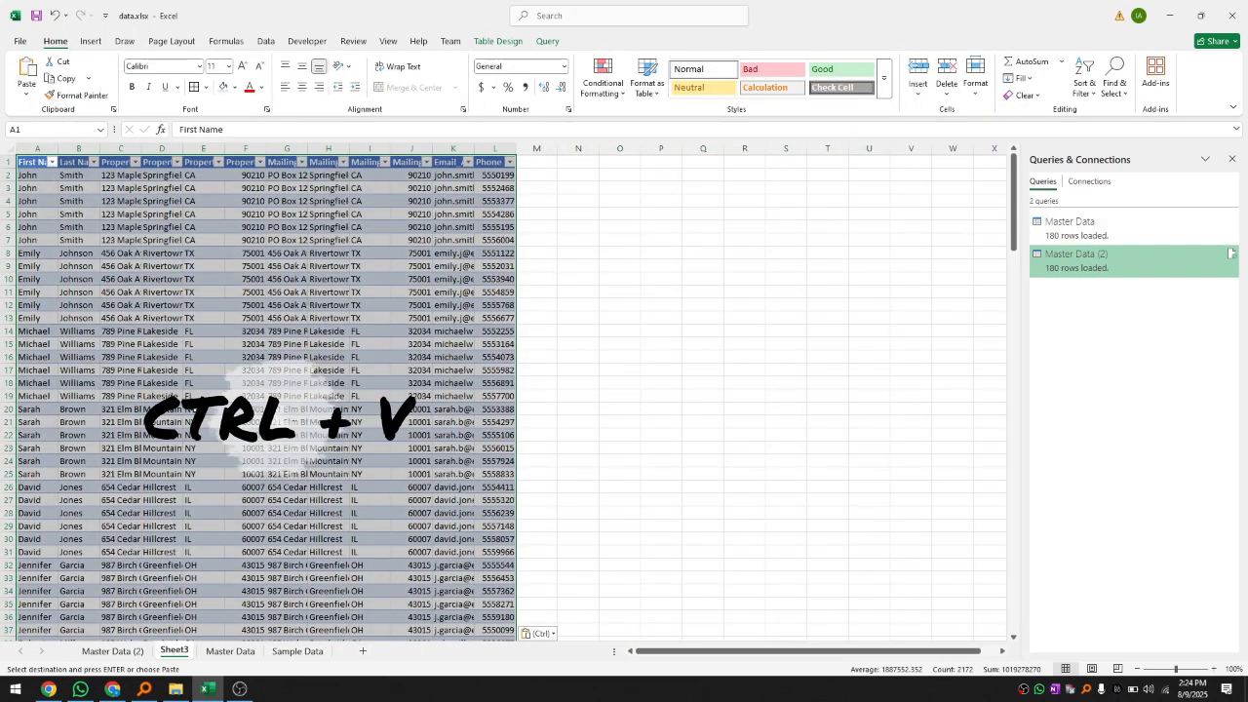
pyautogui.click(539, 633)
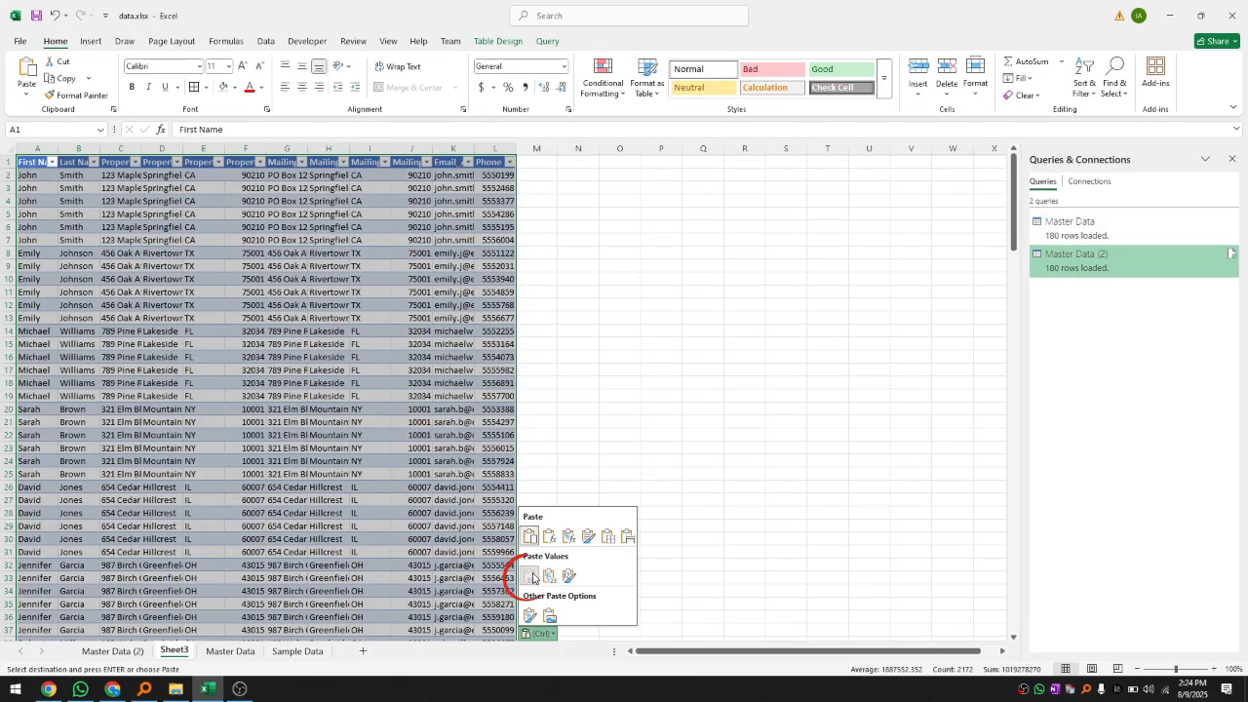
pyautogui.click(530, 575)
pyautogui.click(537, 634)
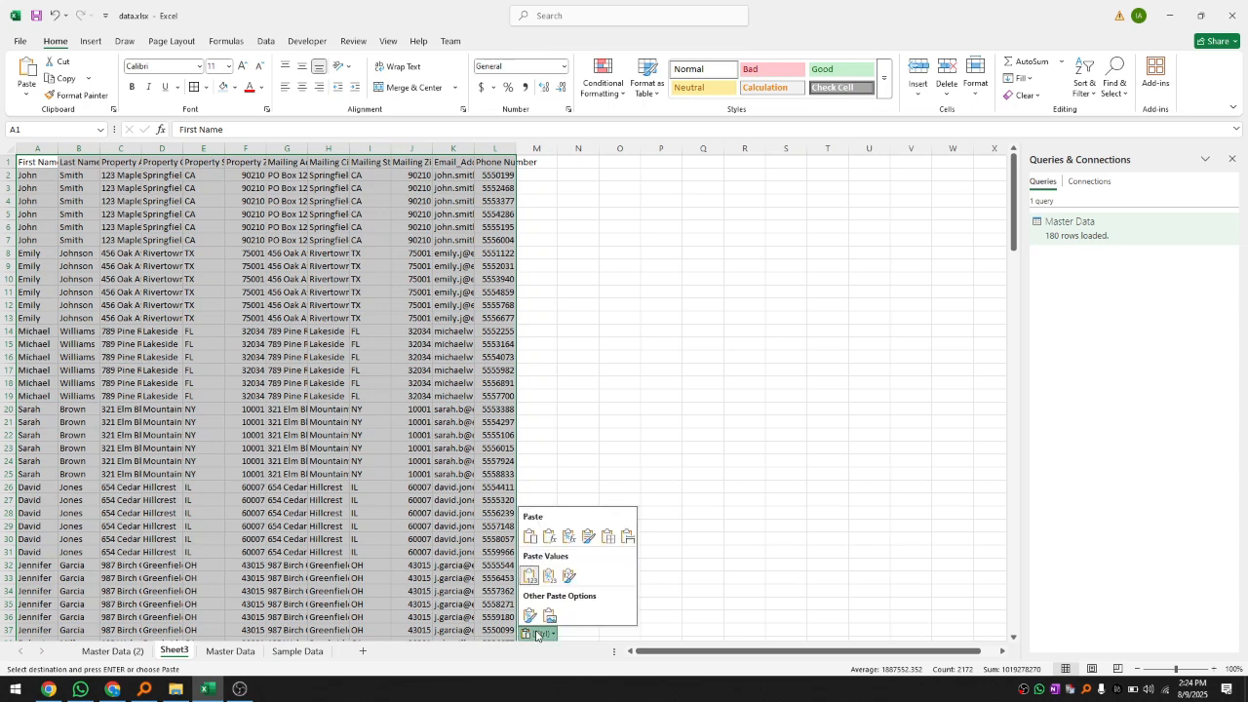
pyautogui.click(533, 581)
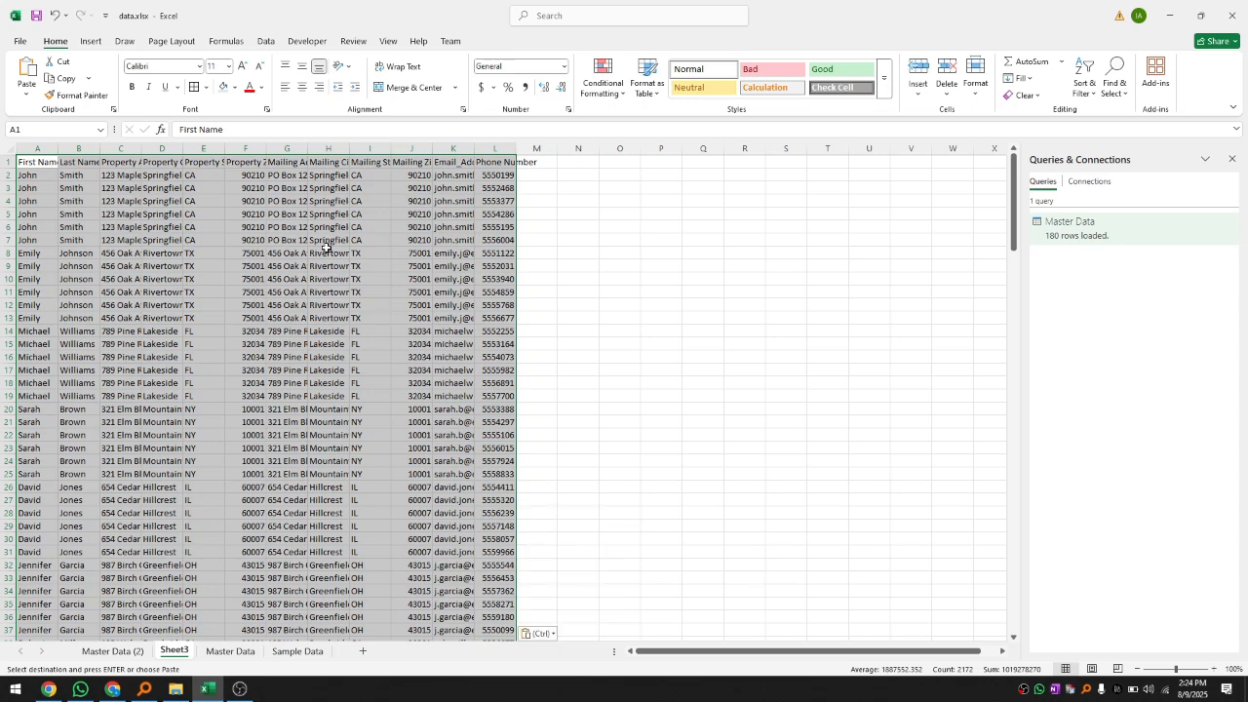
pyautogui.click(285, 243)
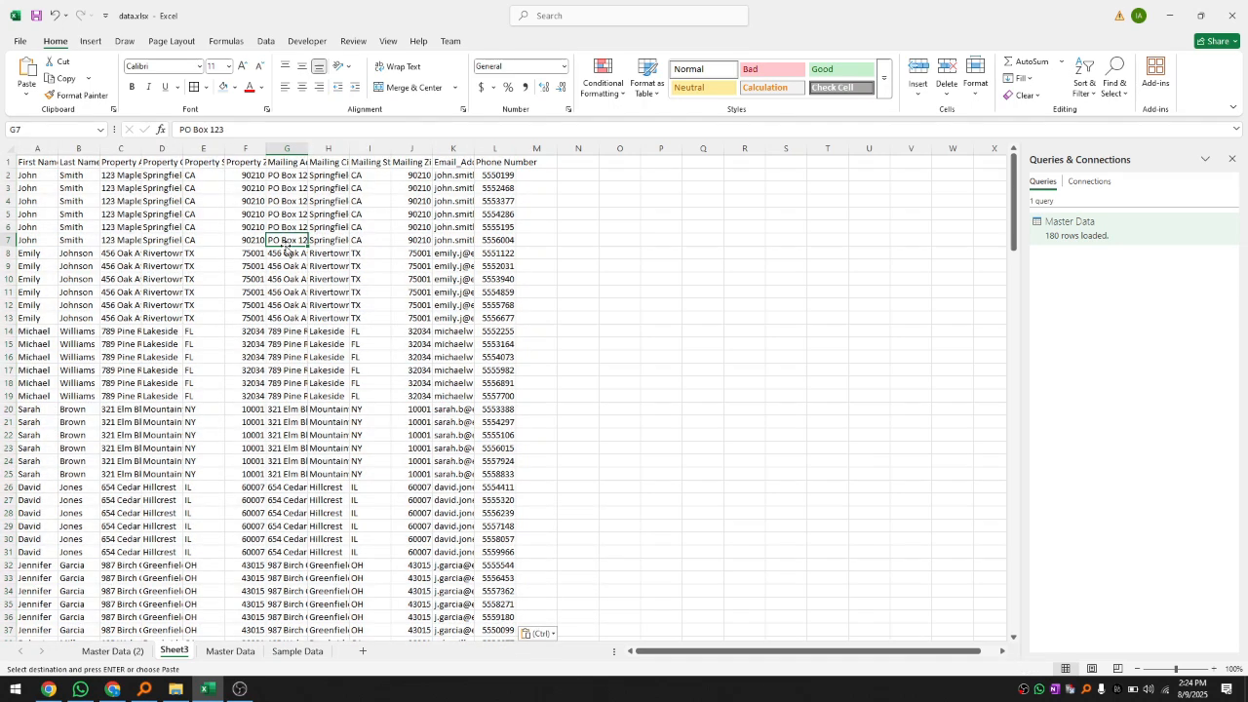
# Step: Delete the Master Data query in the Power Query Editor and close the editor, keeping the changes
pyautogui.click(115, 651)
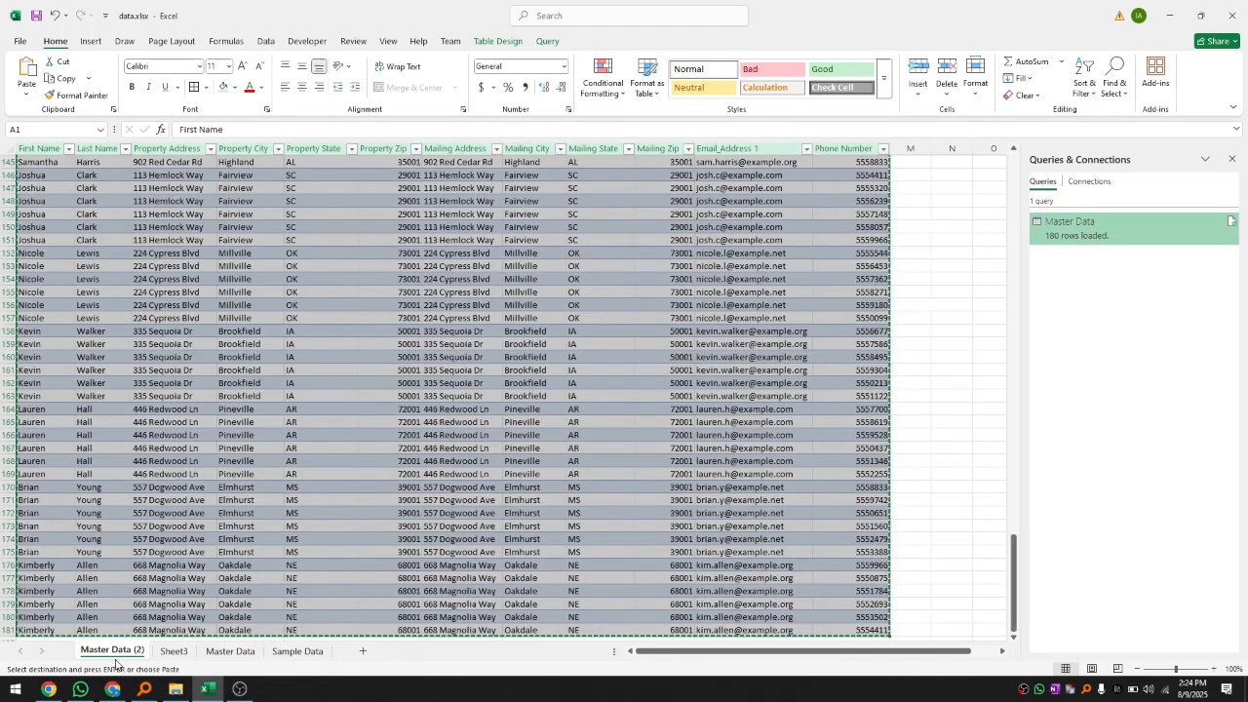
pyautogui.doubleClick(1174, 234)
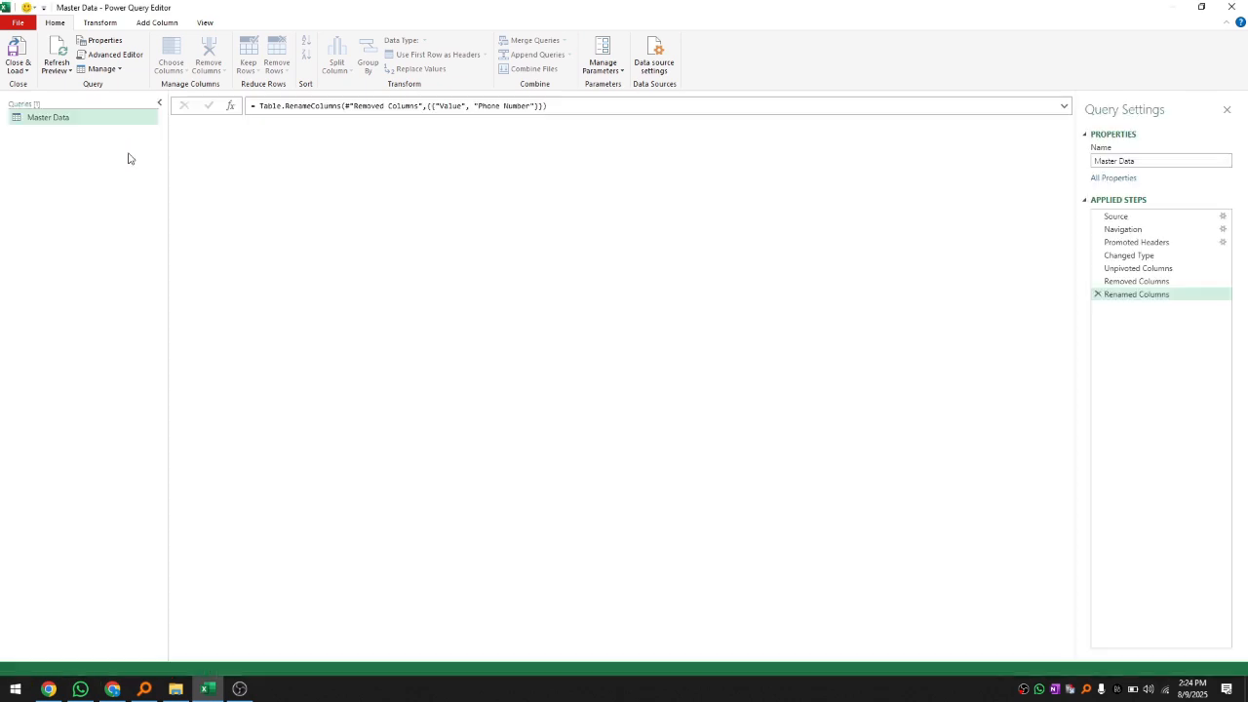
pyautogui.rightClick(59, 122)
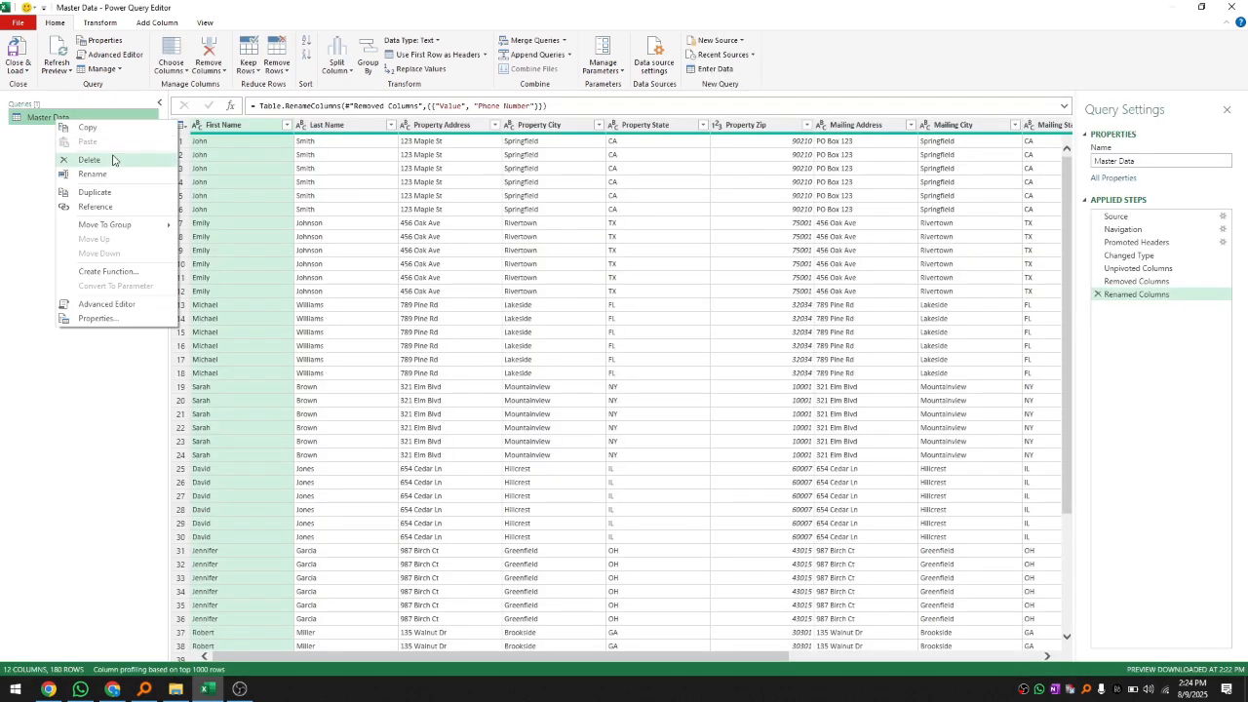
pyautogui.click(90, 160)
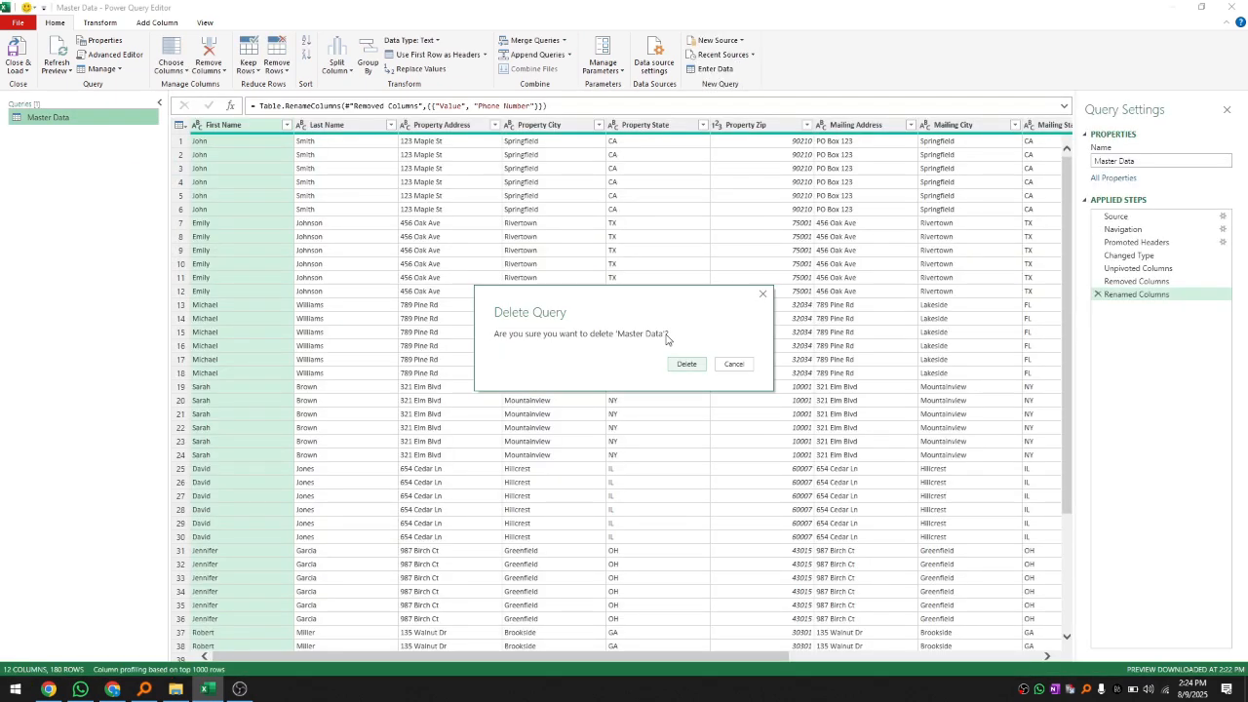
pyautogui.click(687, 364)
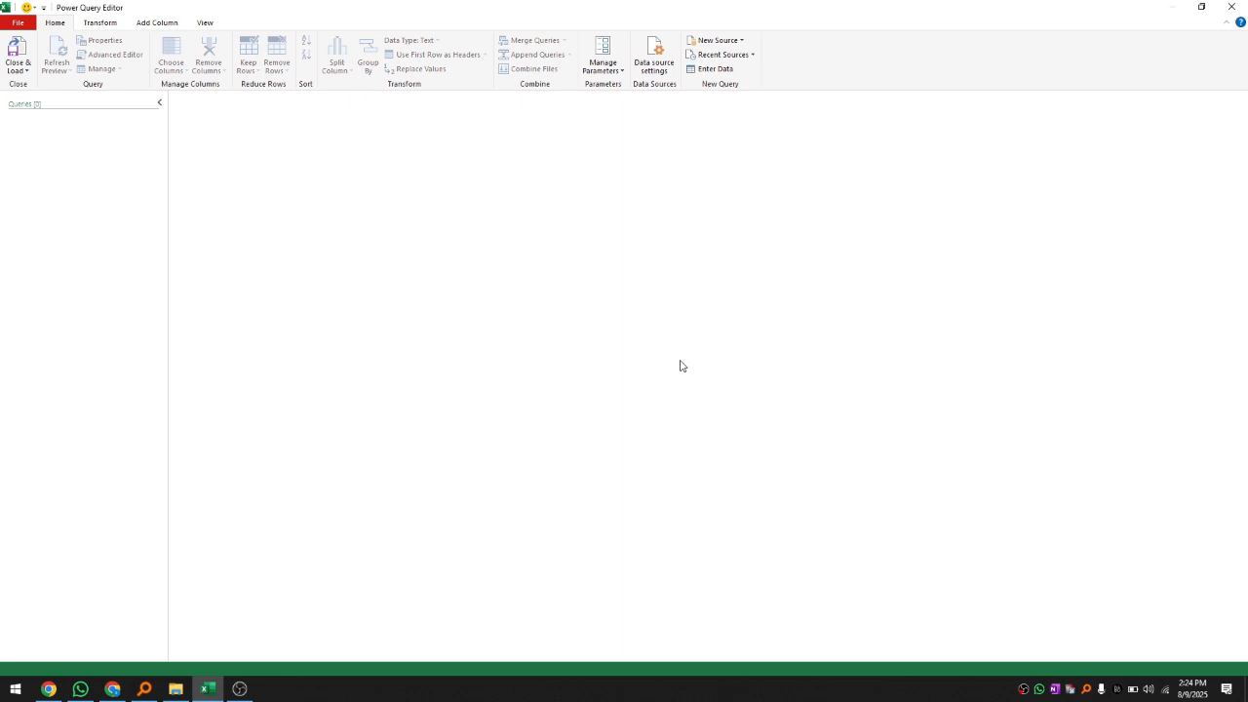
pyautogui.click(1233, 8)
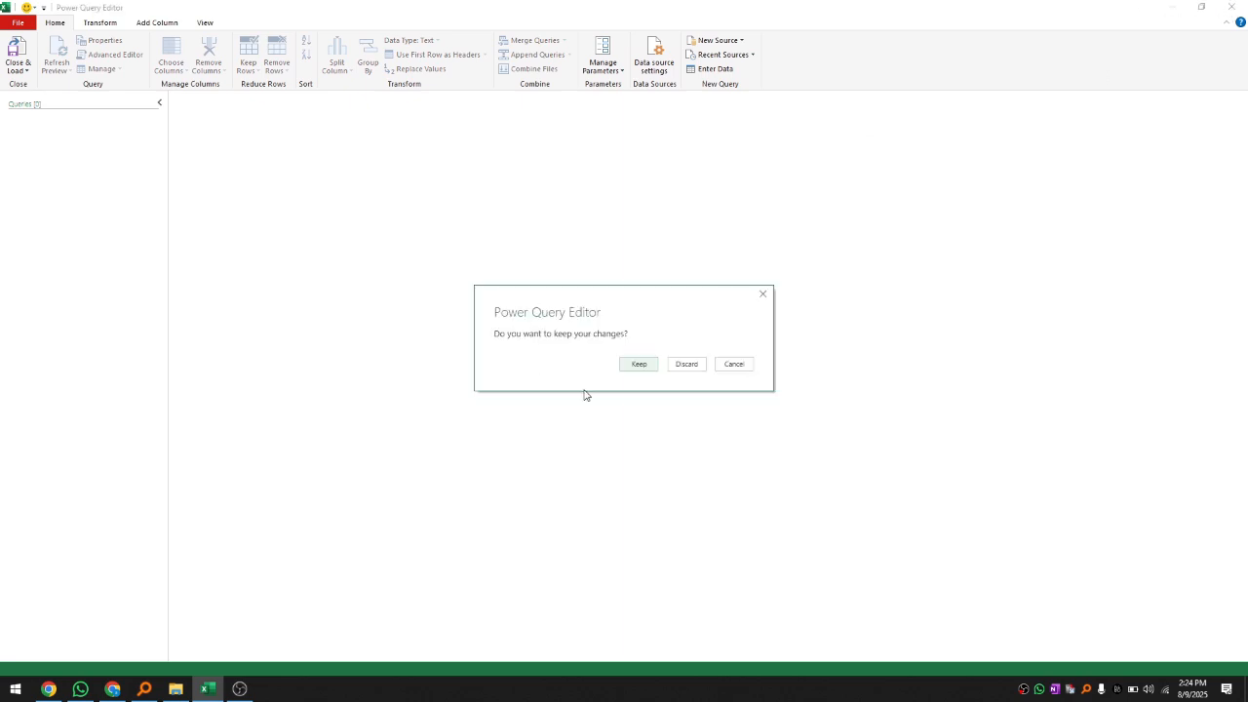
pyautogui.click(688, 366)
pyautogui.click(646, 366)
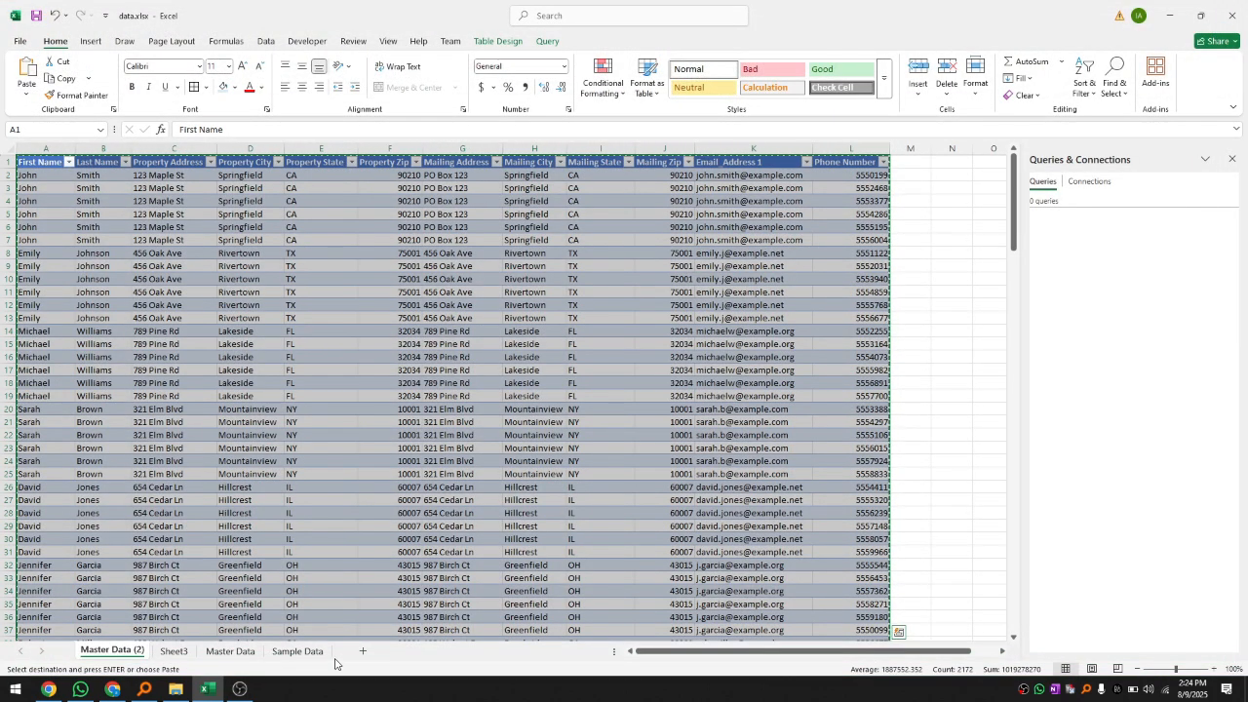
# Step: Compare the expected output table in Sample Data with the unpivoted table in Master Data (2)
pyautogui.click(308, 652)
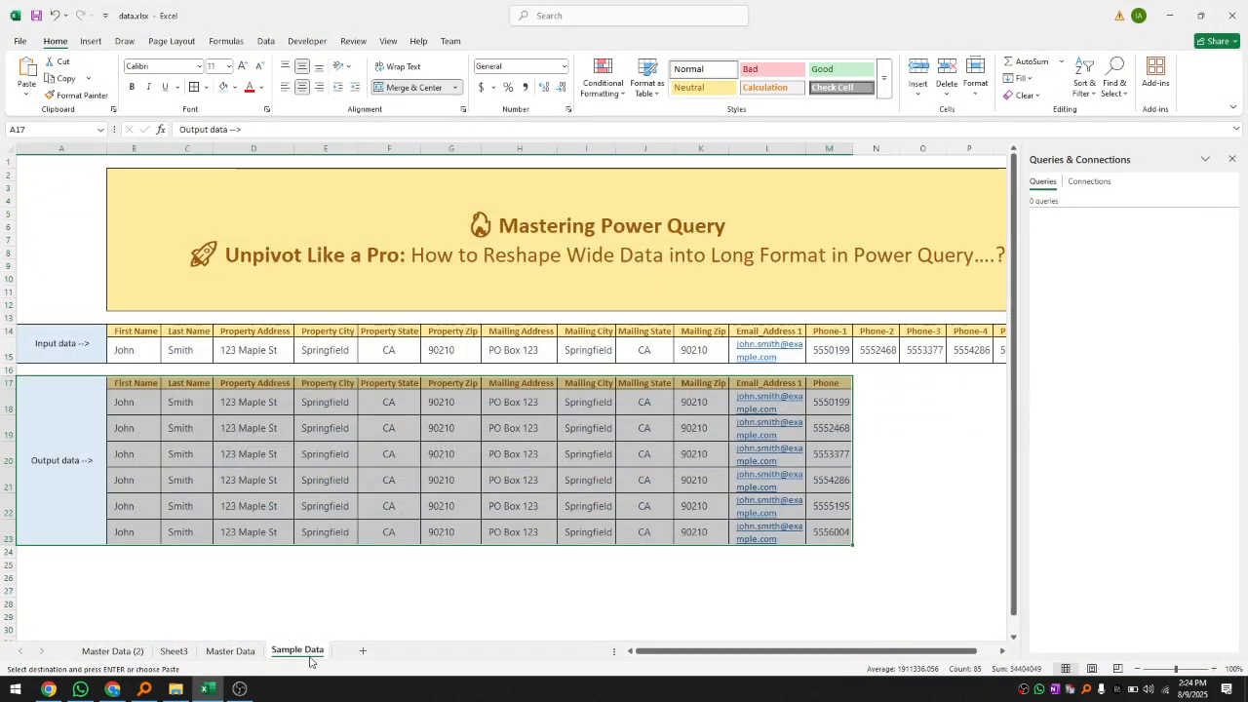
pyautogui.click(131, 559)
pyautogui.click(112, 651)
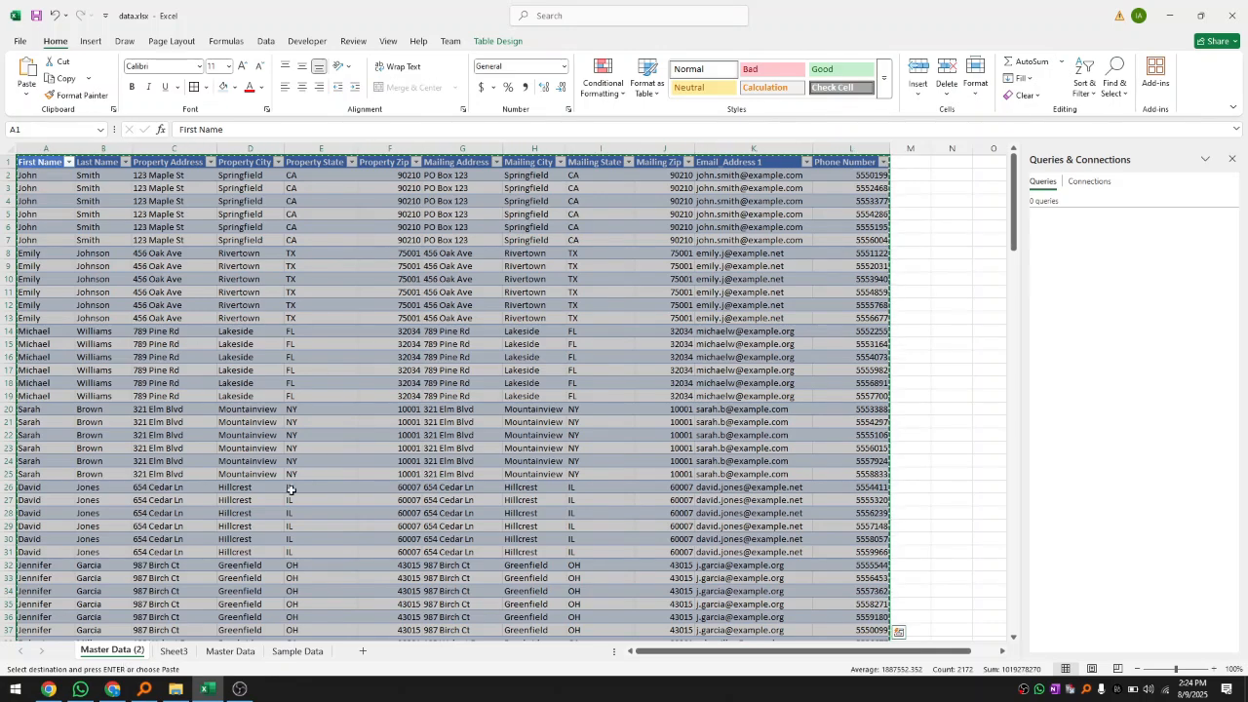
pyautogui.click(315, 352)
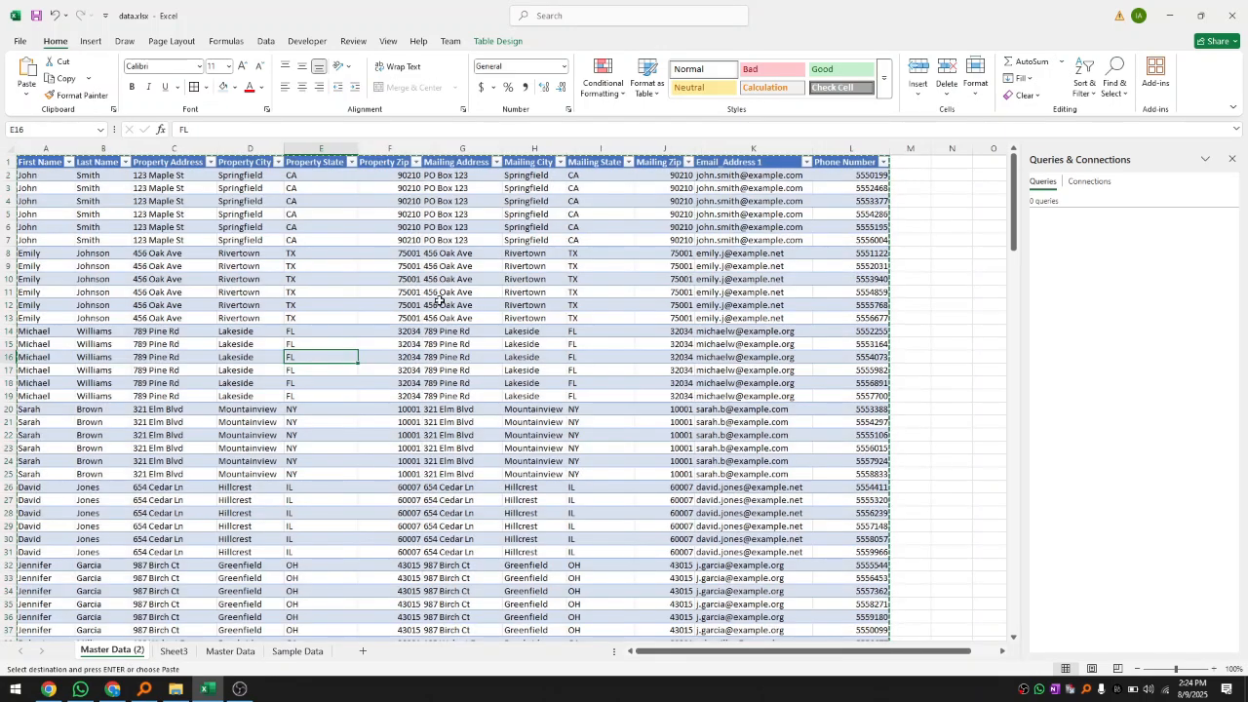
pyautogui.click(295, 651)
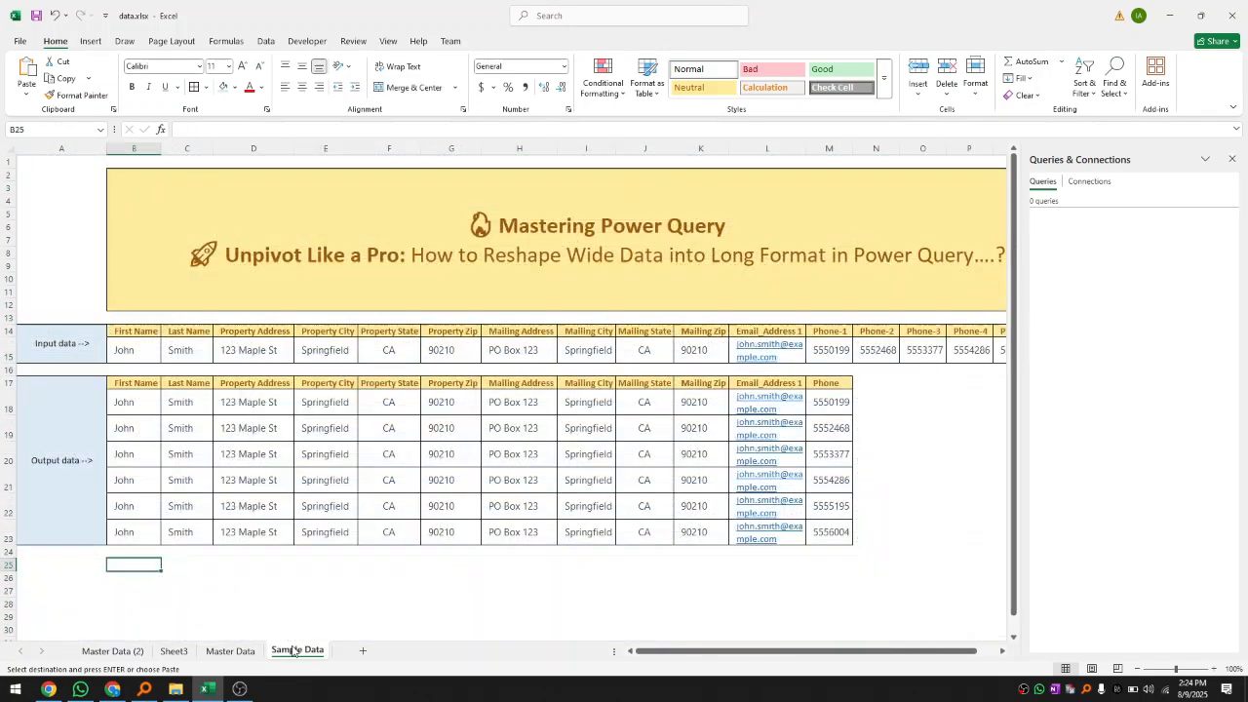
# Step: Auto-fit the widths of columns A to L in Sheet3 to their contents
pyautogui.click(174, 650)
pyautogui.click(22, 164)
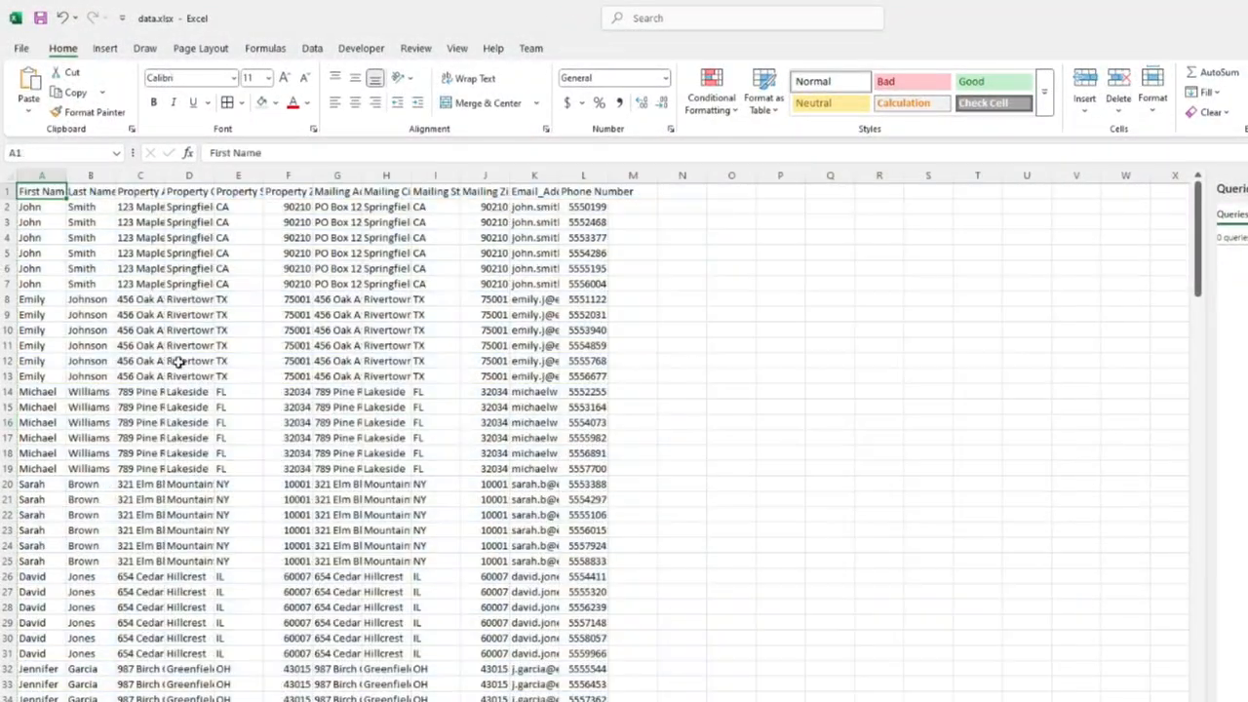
pyautogui.click(144, 314)
pyautogui.moveTo(41, 175); pyautogui.dragTo(597, 176)
pyautogui.doubleClick(609, 176)
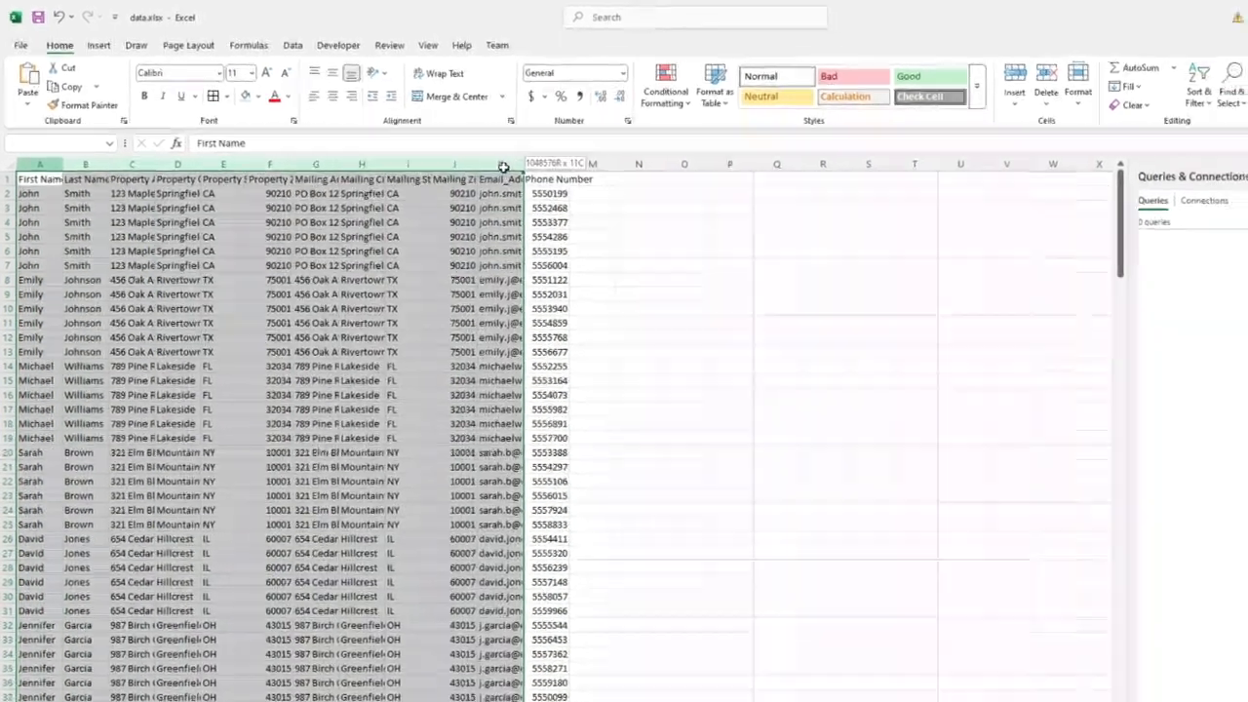
pyautogui.doubleClick(517, 148)
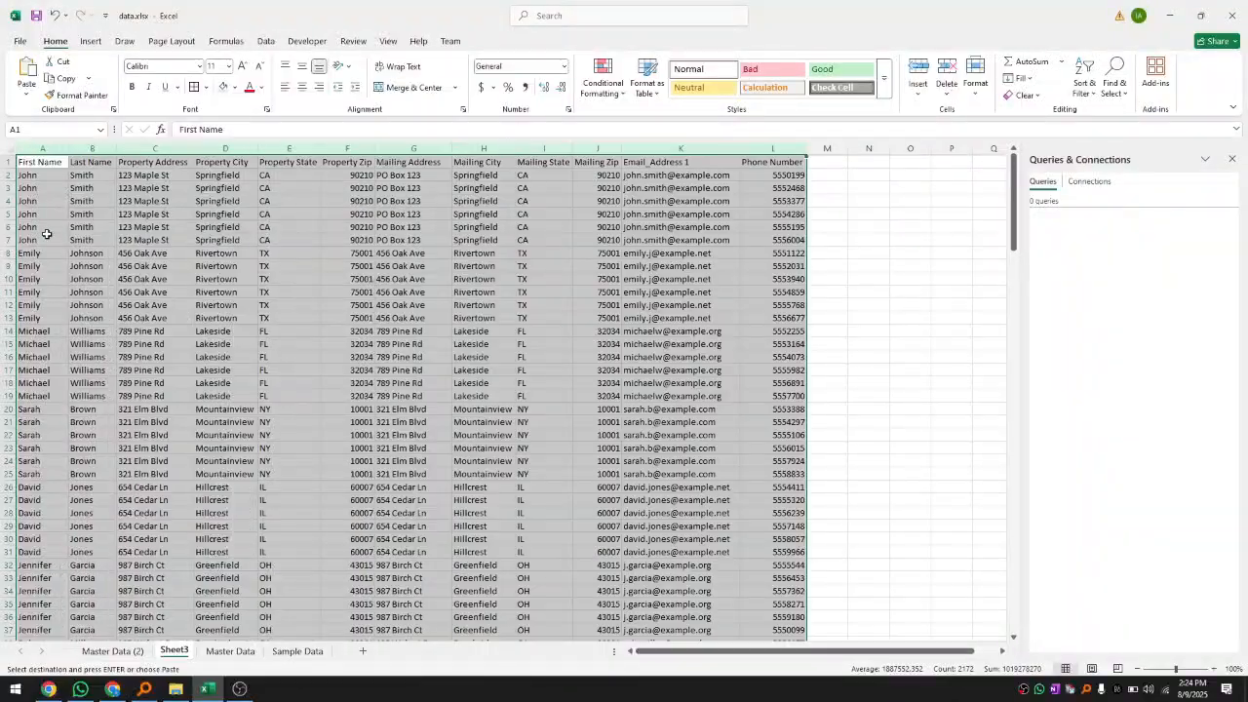
# Step: Check in Sheet3 that the first contact's details repeat in rows 2 to 7 beside the separate entries in the Phone Number column
pyautogui.click(42, 163)
pyautogui.click(37, 176)
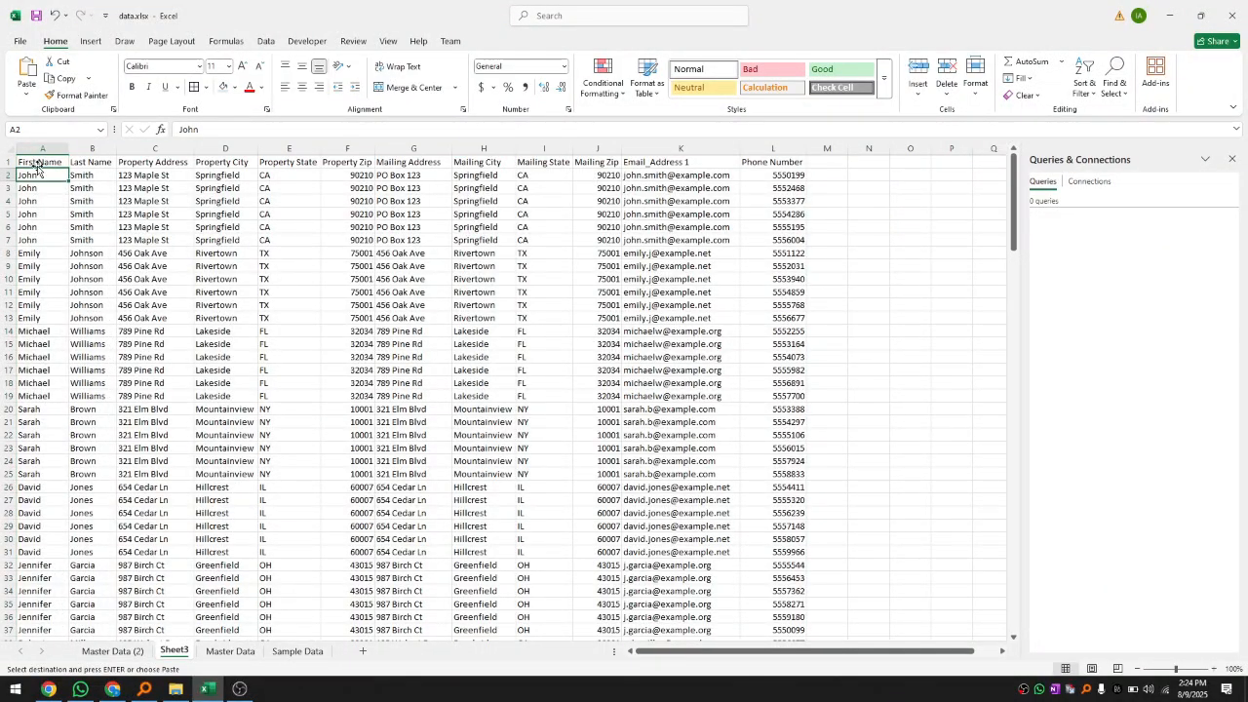
pyautogui.moveTo(49, 176); pyautogui.dragTo(666, 246)
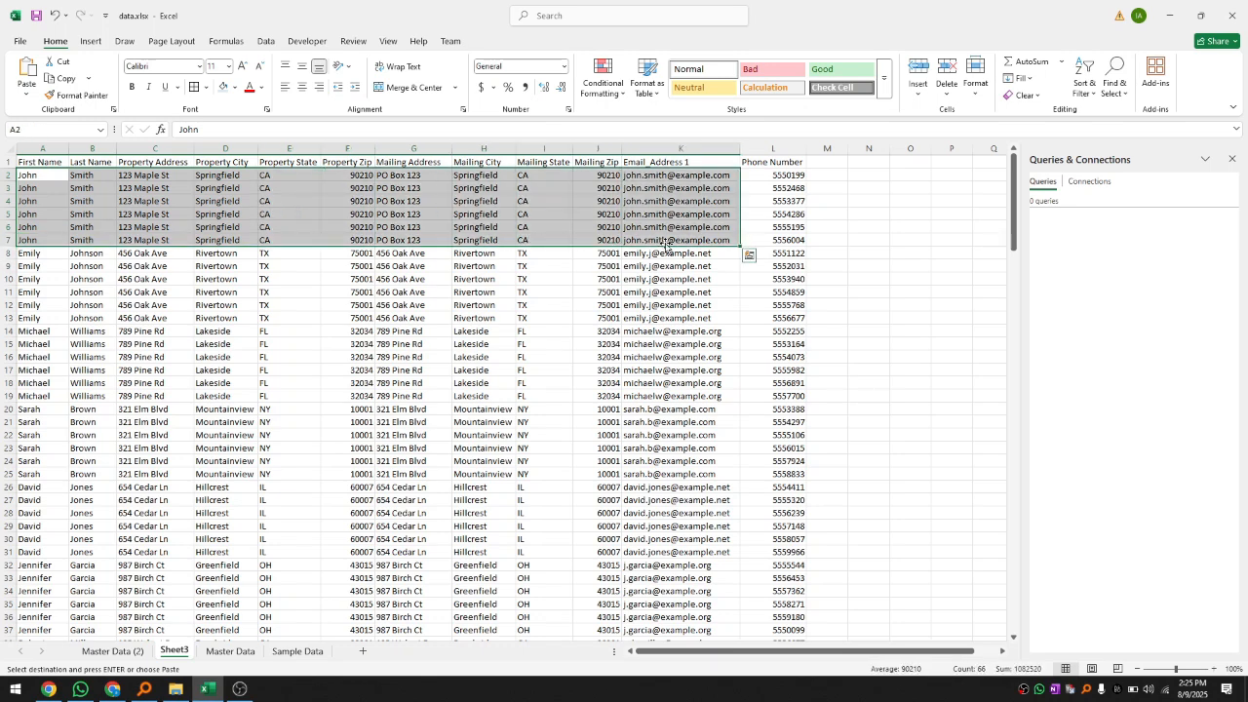
pyautogui.moveTo(770, 175); pyautogui.dragTo(770, 242)
pyautogui.click(32, 160)
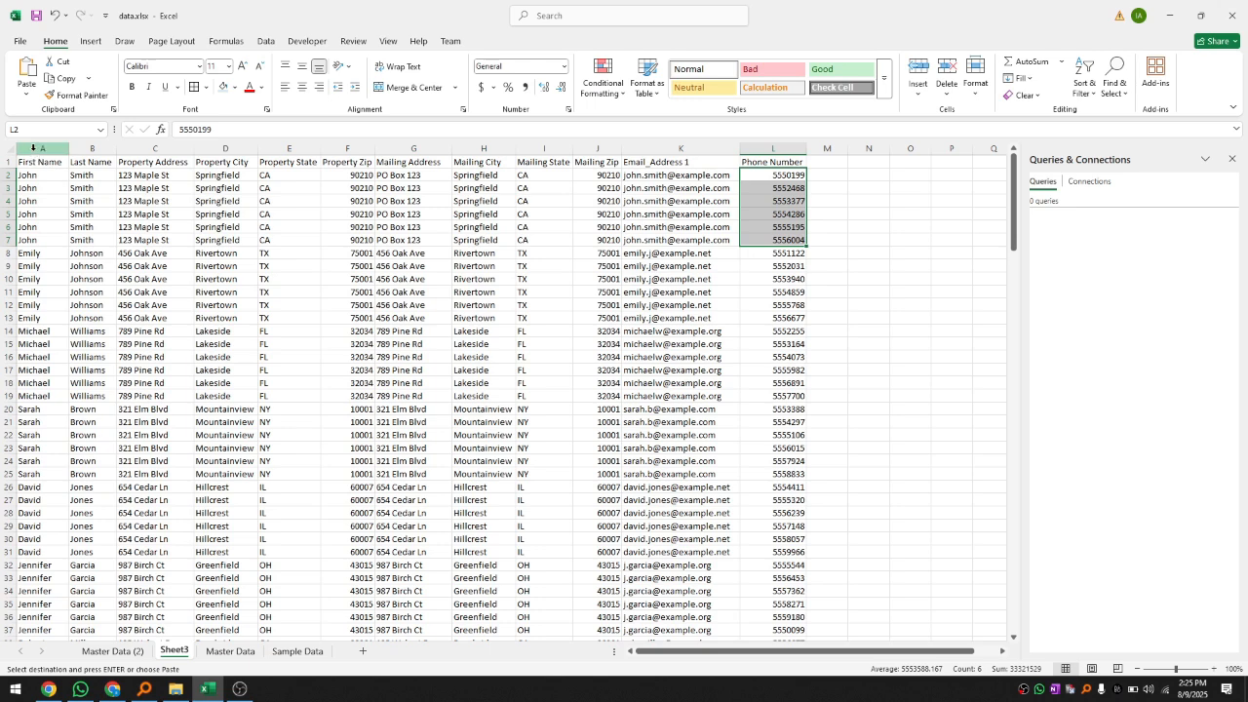
pyautogui.hotkey('ctrl', 'shift', 'Down')
pyautogui.hotkey('ctrl', 'shift', 'Right')
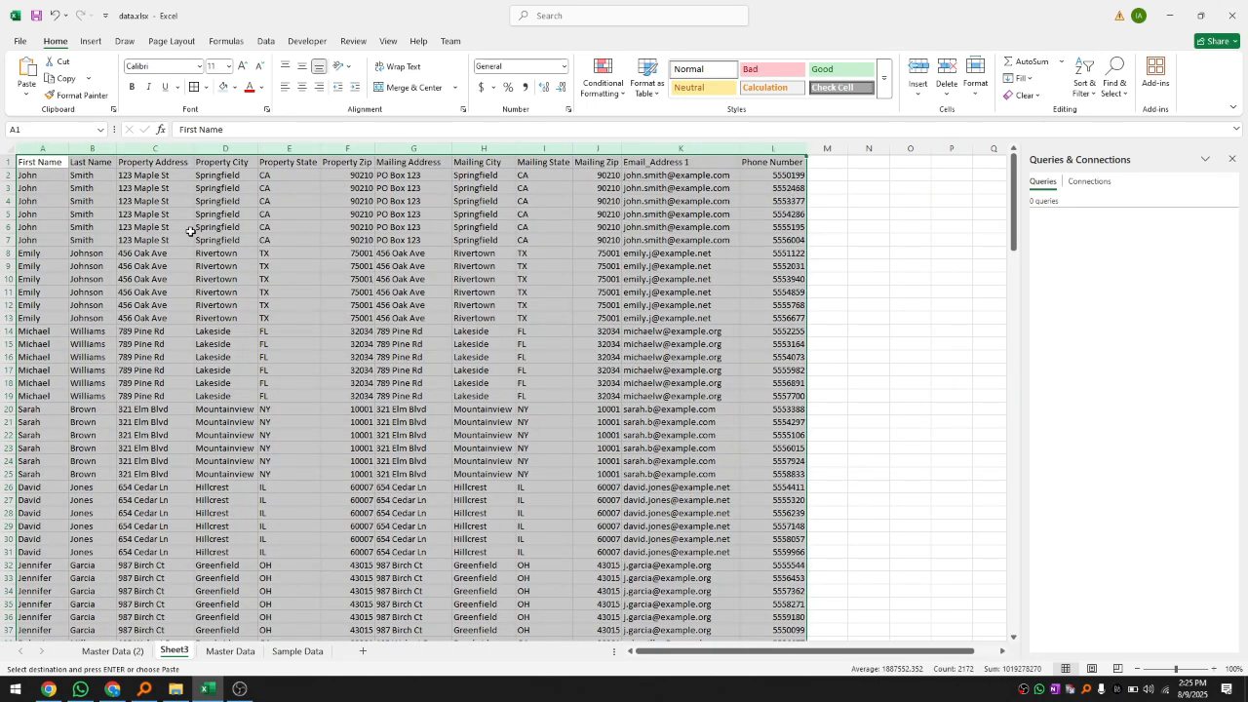
pyautogui.click(778, 146)
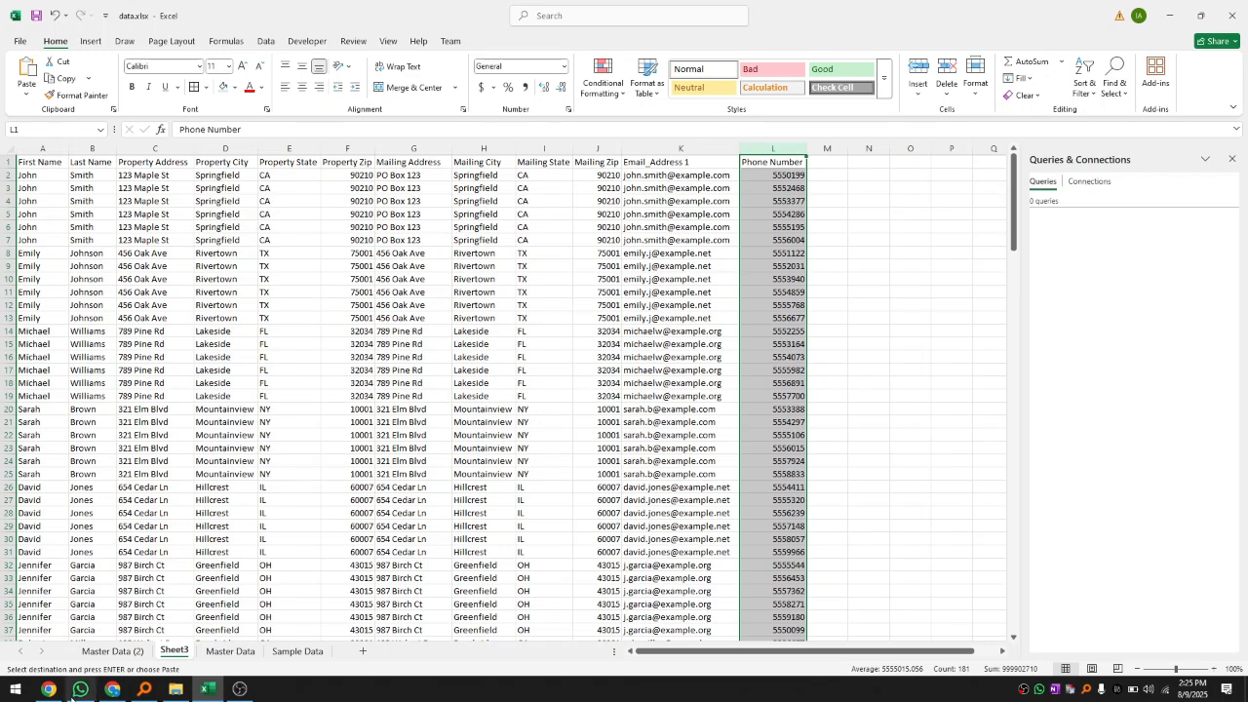
# Step: Inspect the last rows of the static long-format table in Sheet3
pyautogui.click(44, 185)
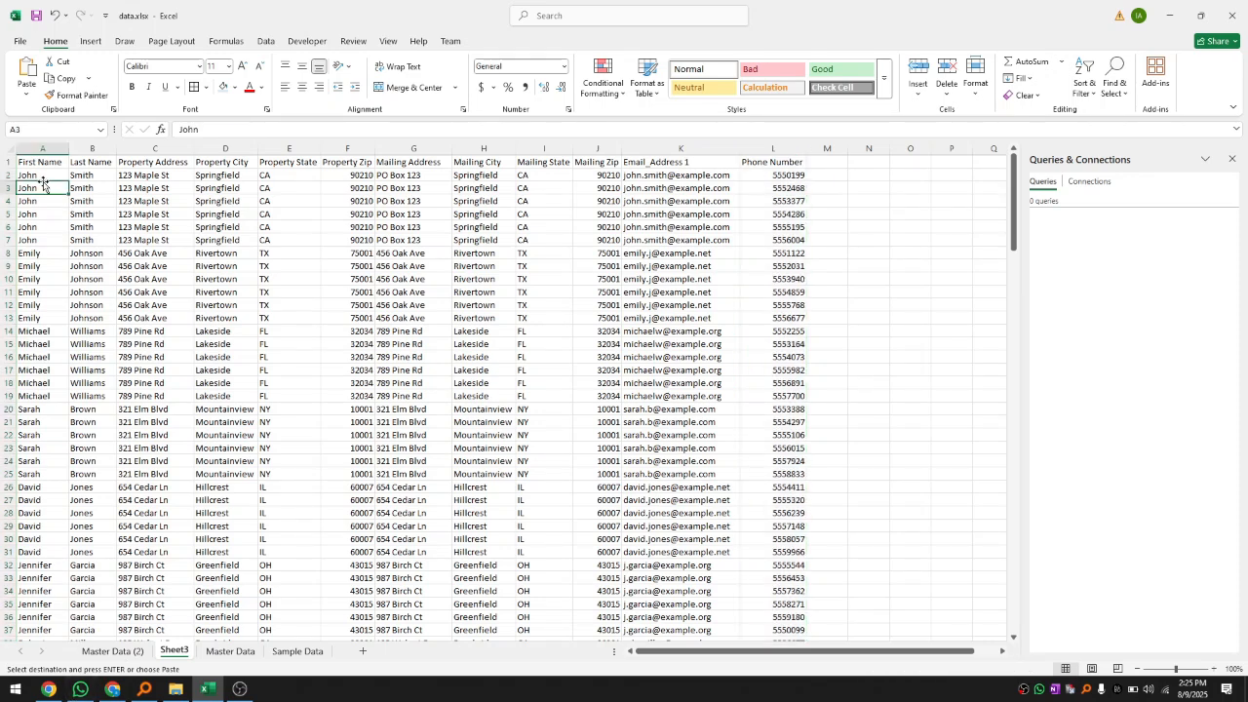
pyautogui.hotkey('ctrl', 'Down')
pyautogui.press('Down')
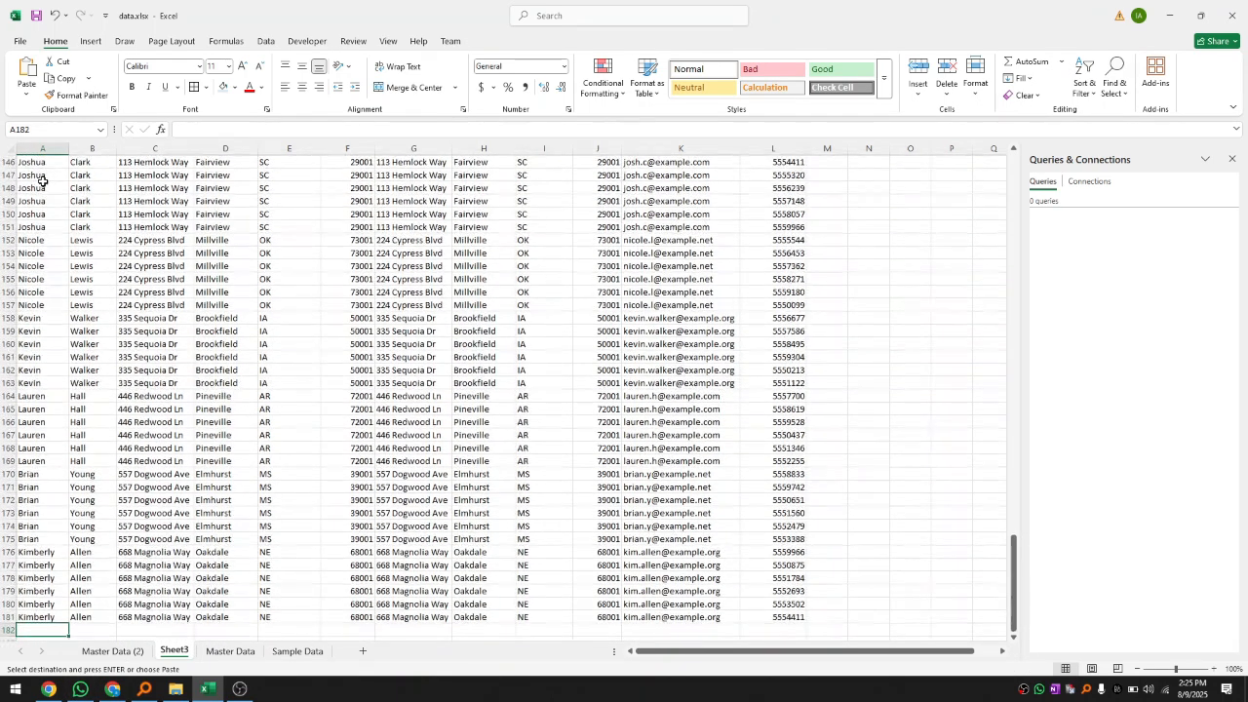
pyautogui.press('Up')
pyautogui.press('Up')
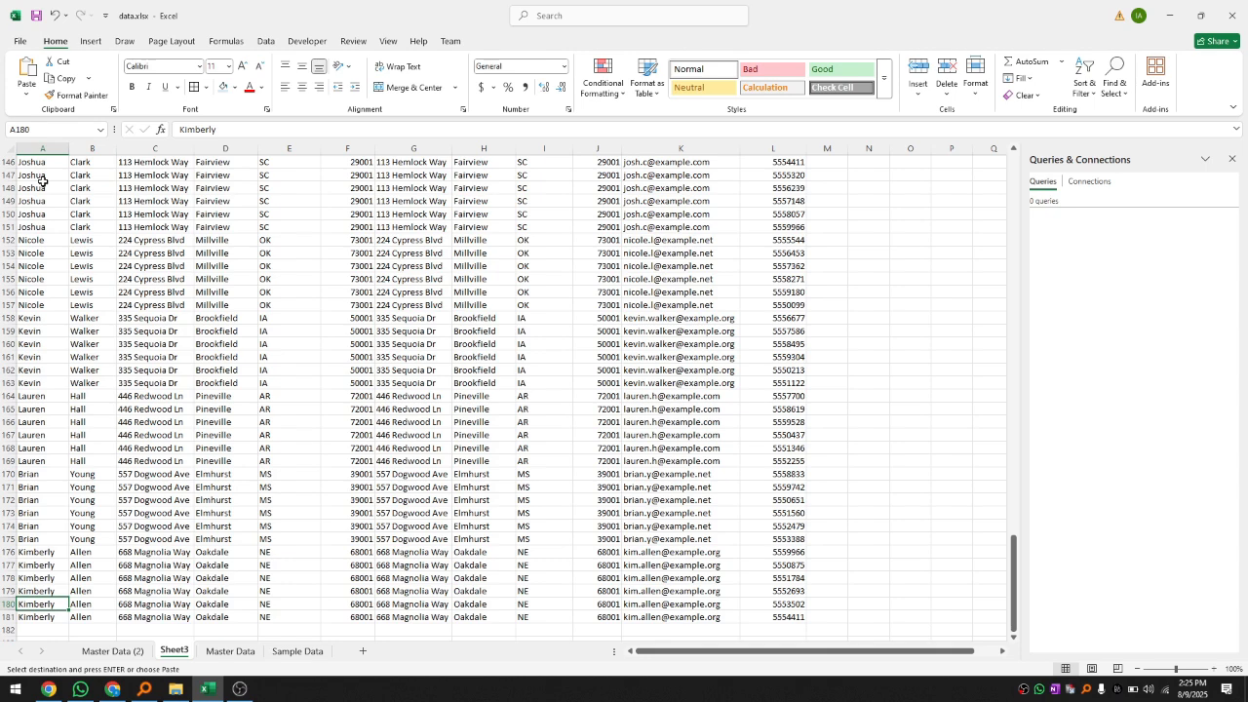
# Step: Review the input and output examples in Sample Data with the Queries & Connections pane closed
pyautogui.click(297, 650)
pyautogui.moveTo(88, 337); pyautogui.dragTo(990, 356)
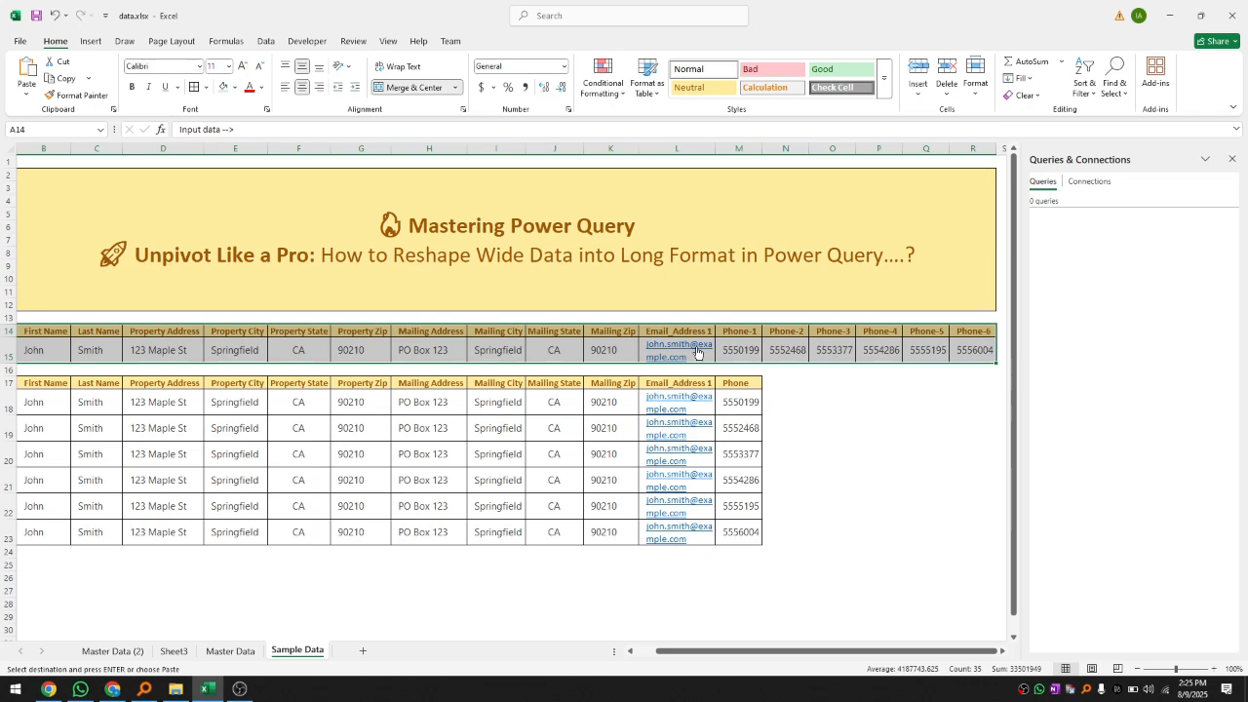
pyautogui.click(1233, 160)
pyautogui.hscroll(-2, 437, 445)
pyautogui.moveTo(78, 431); pyautogui.dragTo(850, 488)
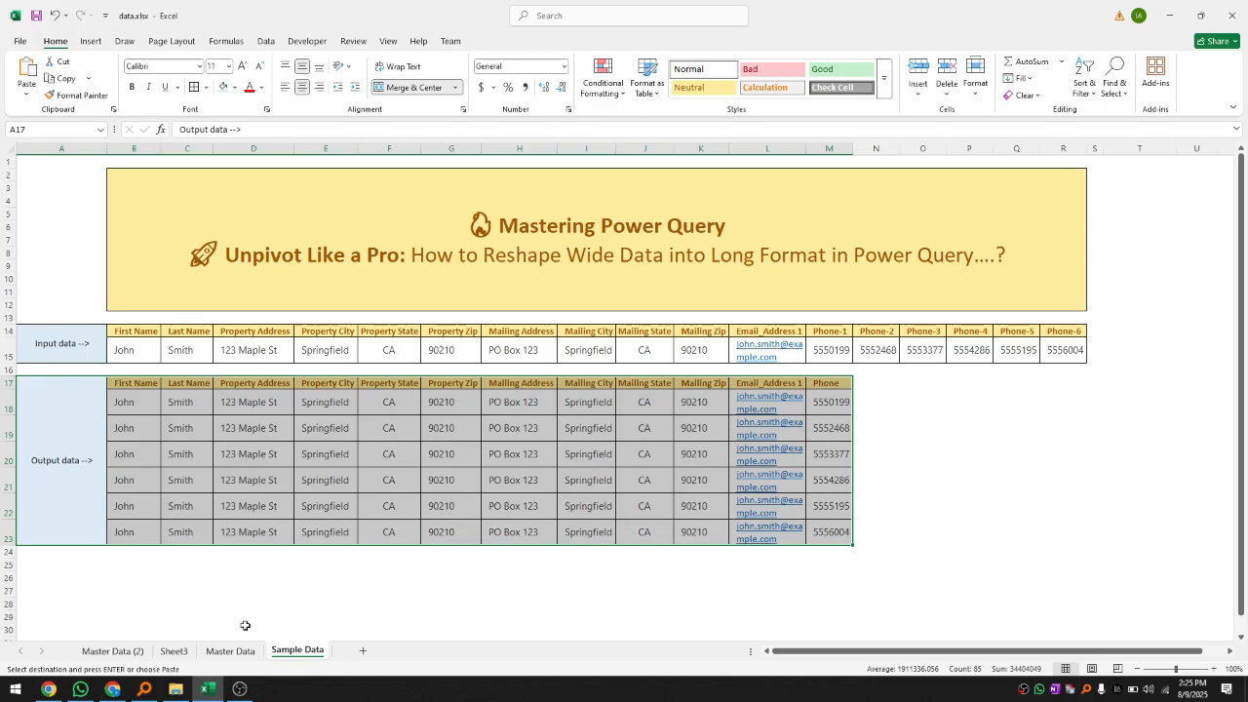